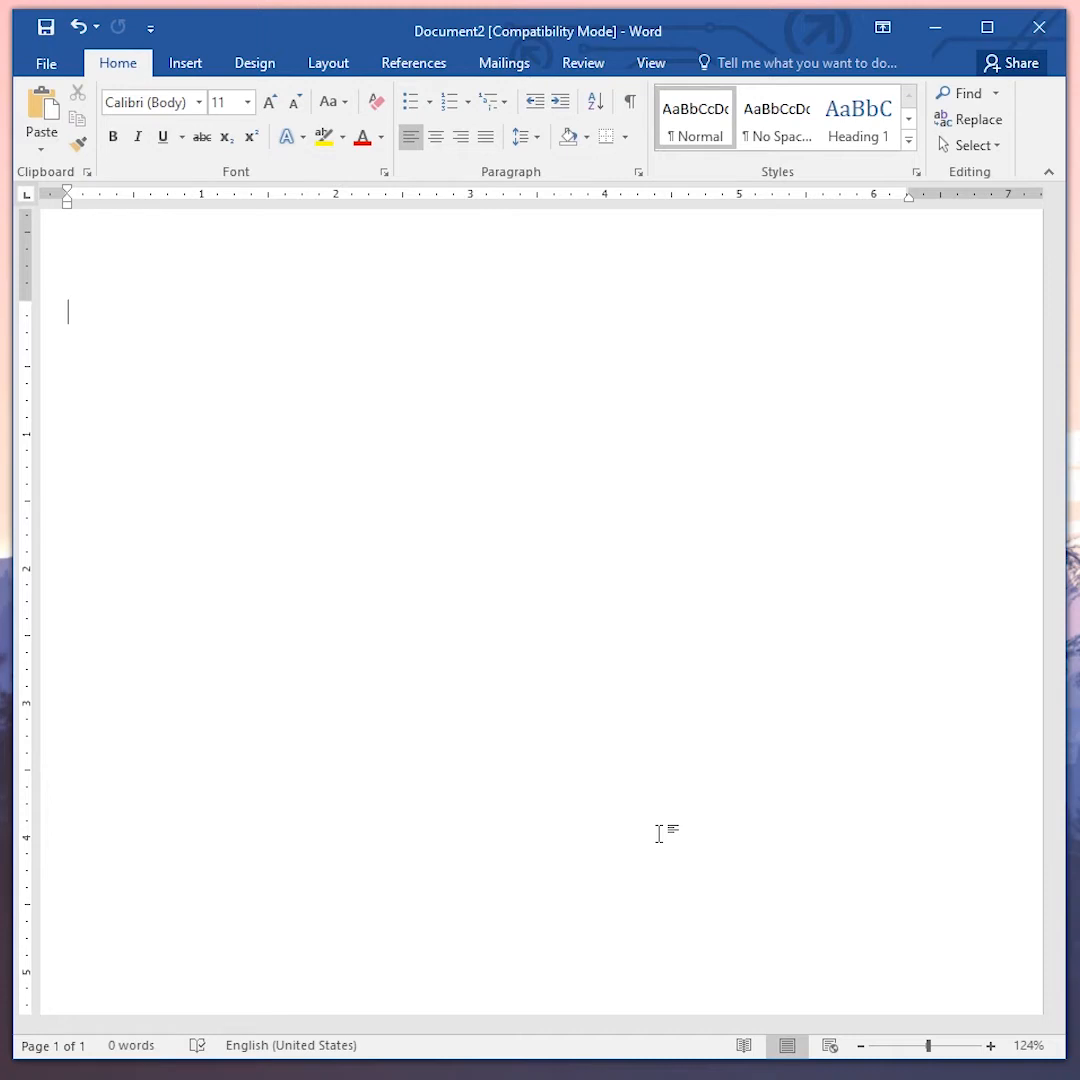
# - Generate three paragraphs of sample text with the =rand(3,5) formula
pyautogui.write('=rand(3,')
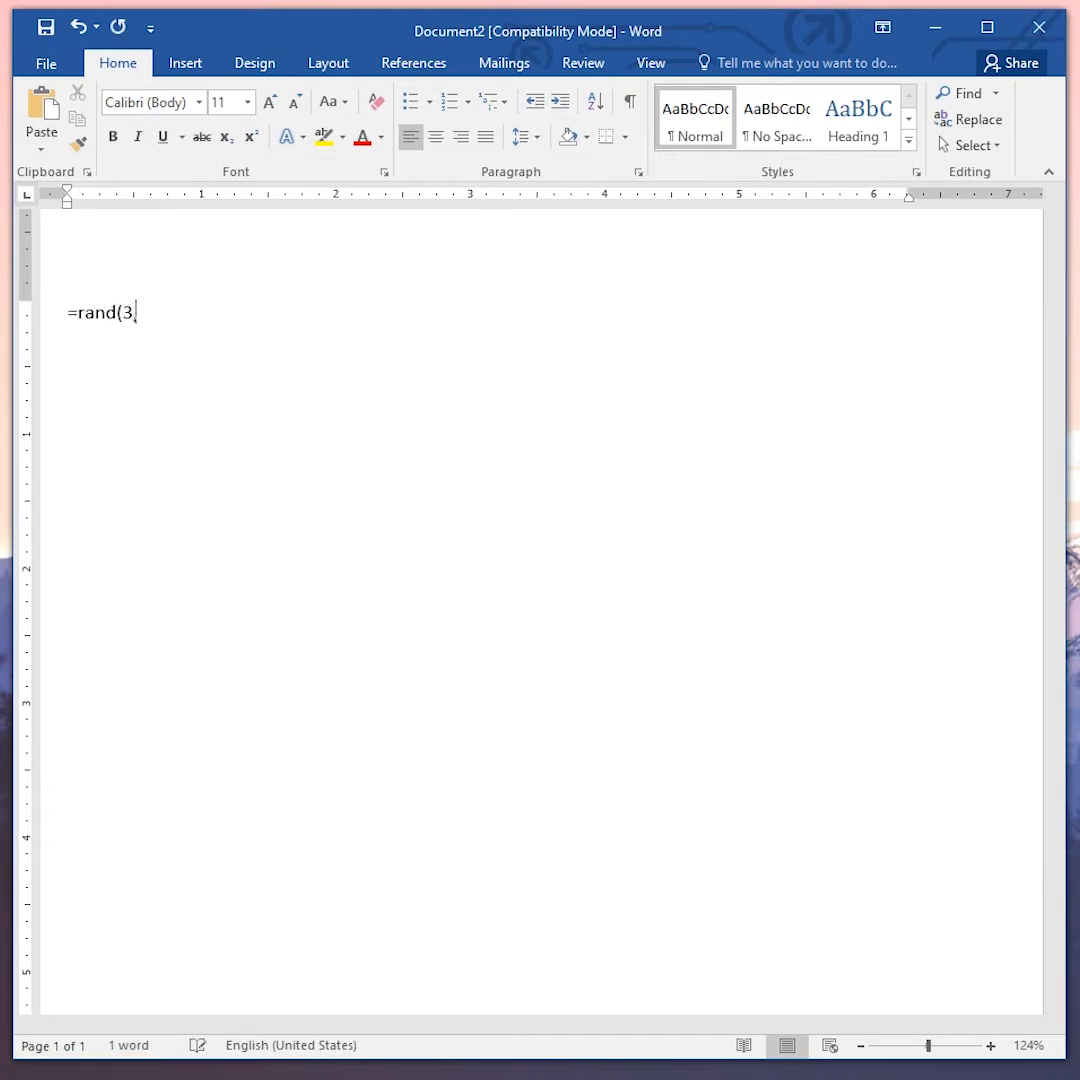
pyautogui.write('5)')
pyautogui.press('Return')
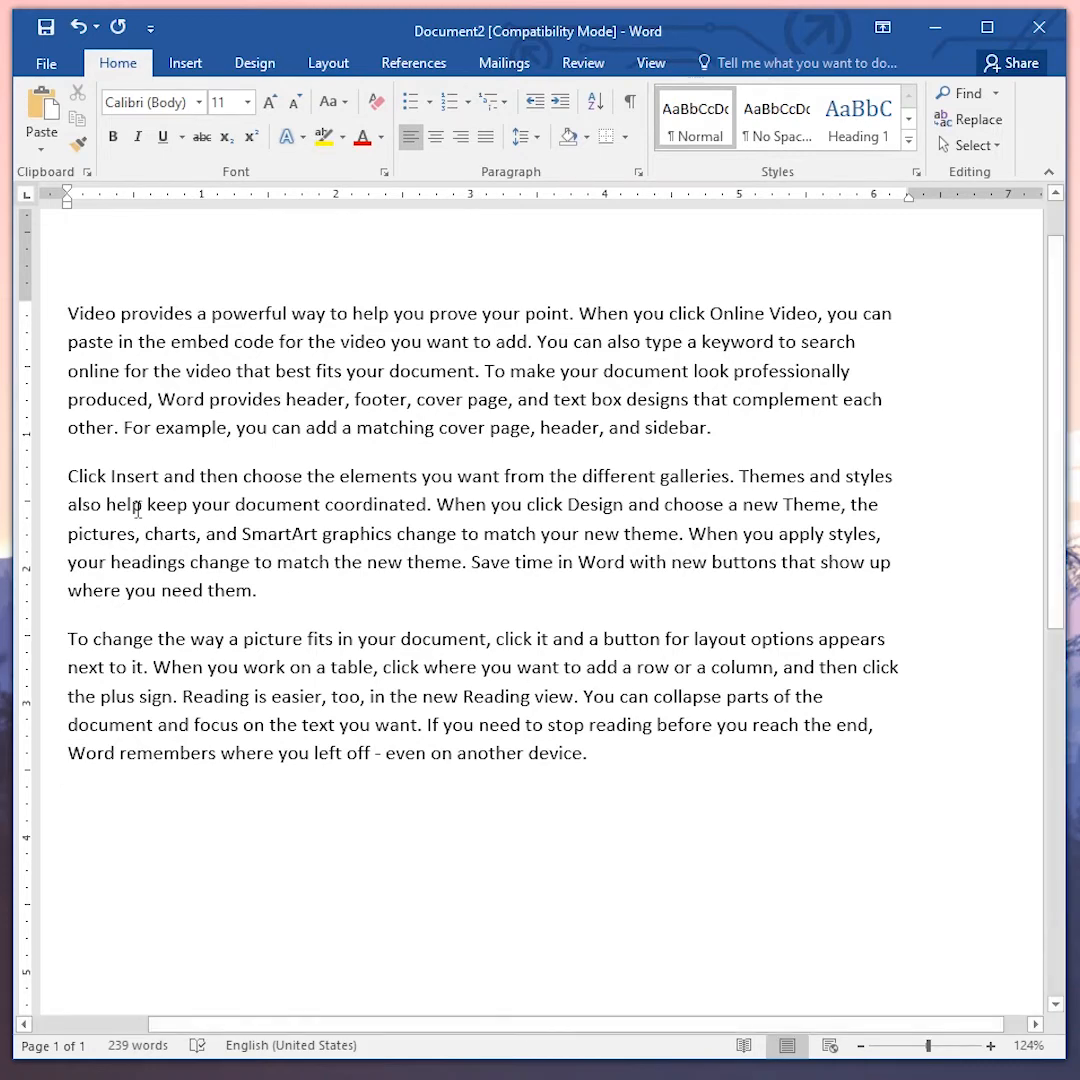
# - Try spacing and line-spacing options on the second paragraph, ending with 1.5 line spacing
pyautogui.click(69, 477)
pyautogui.hotkey('ctrl', '0')
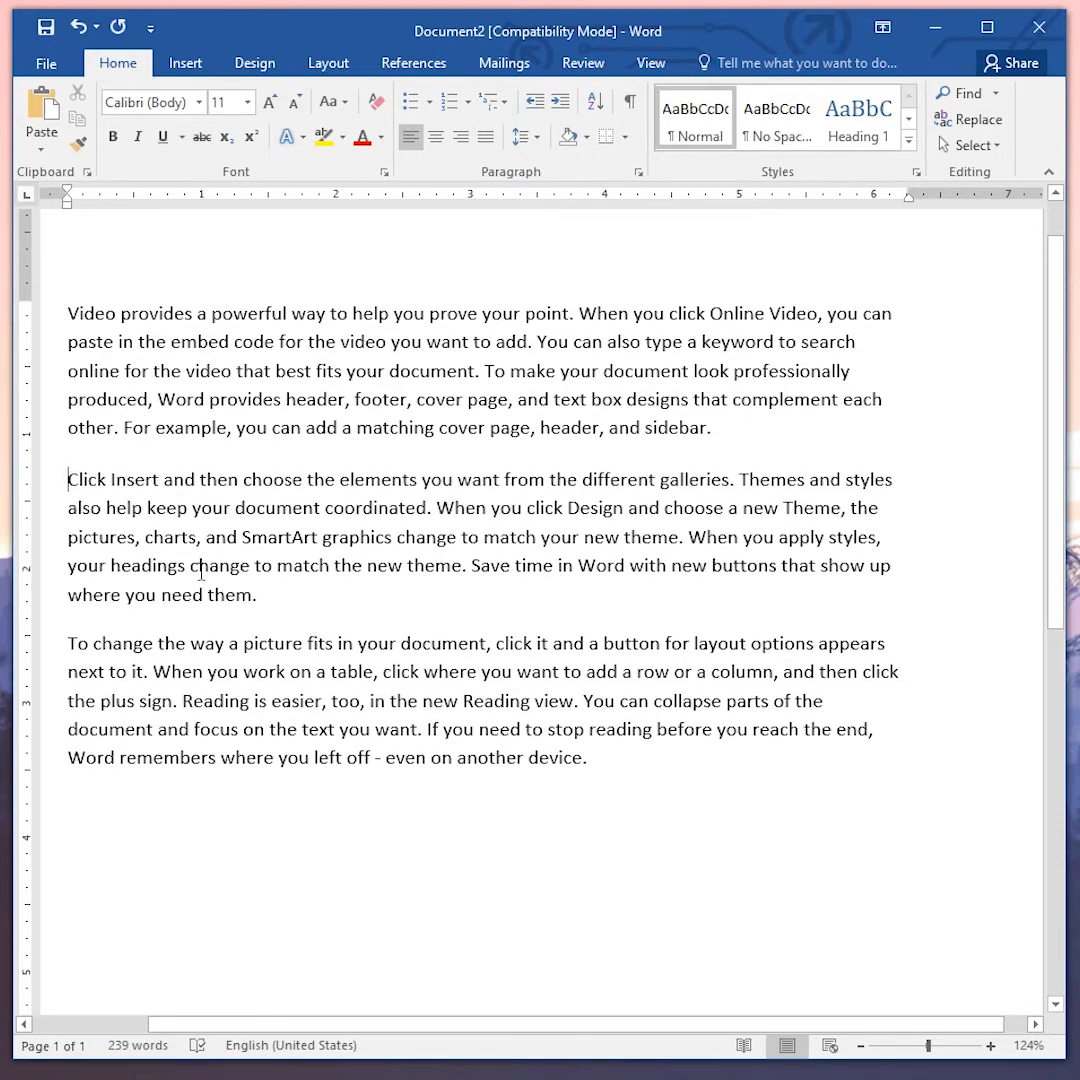
pyautogui.hotkey('ctrl', '0')
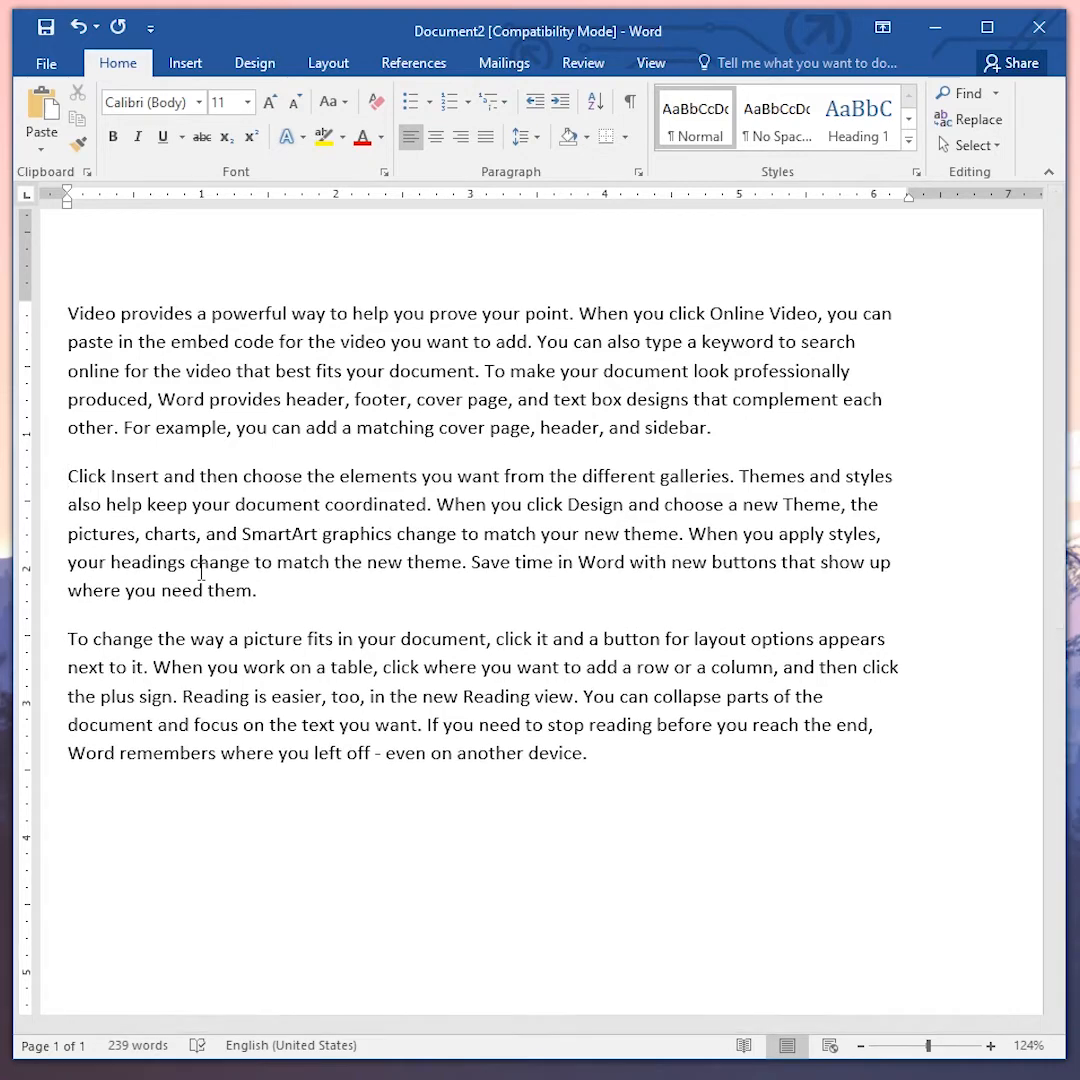
pyautogui.hotkey('ctrl', '1')
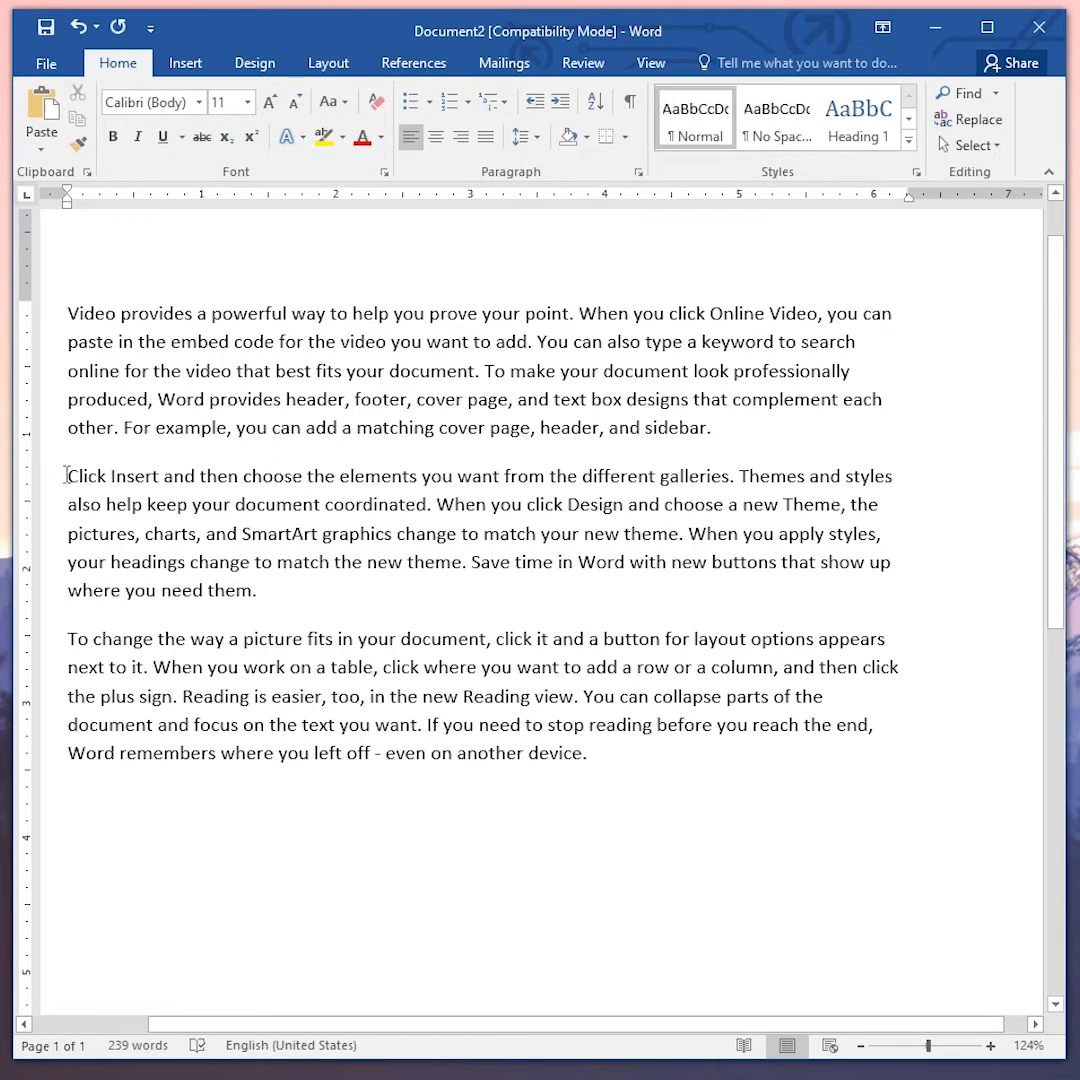
pyautogui.hotkey('ctrl', '1')
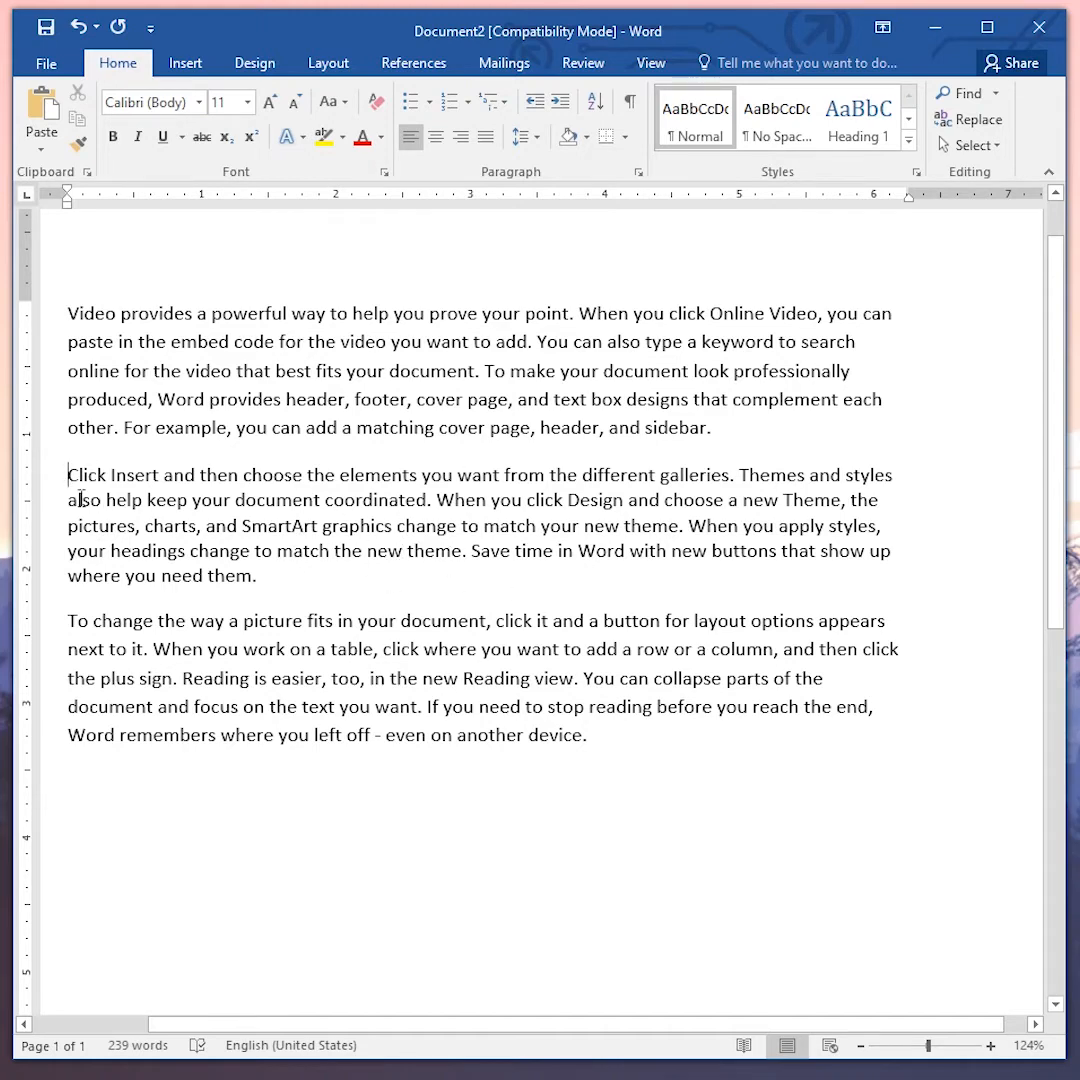
pyautogui.hotkey('ctrl', '2')
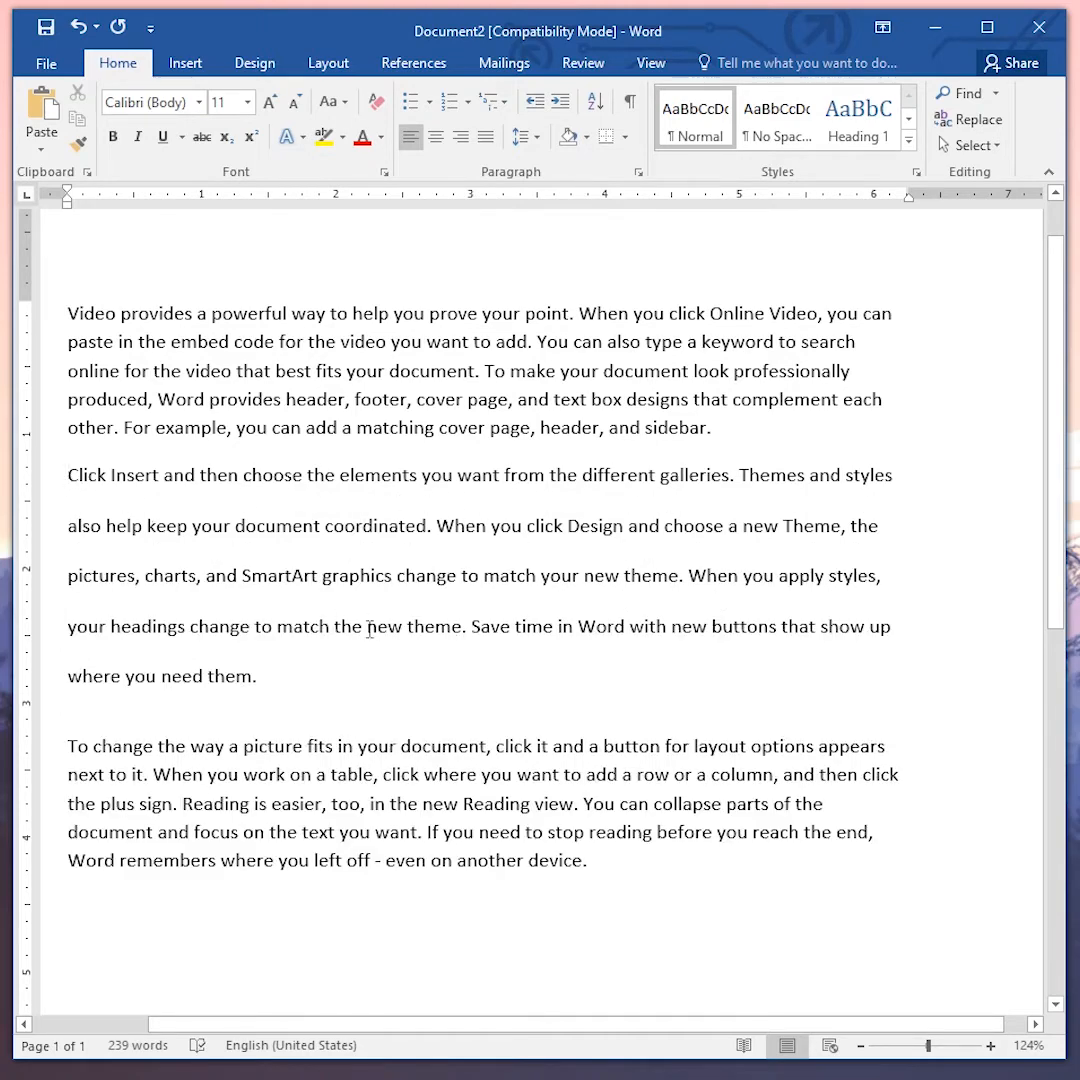
pyautogui.hotkey('ctrl', '5')
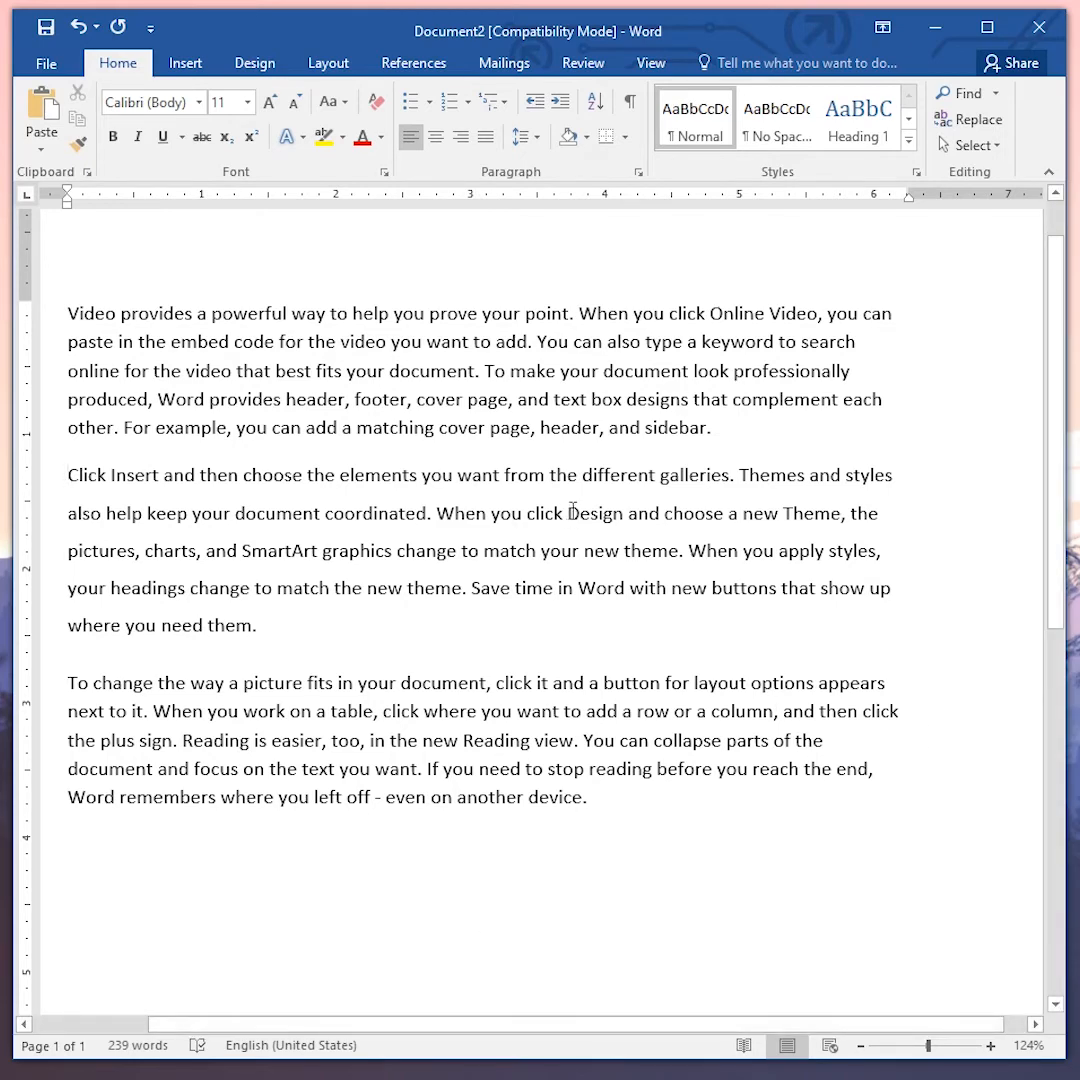
# - Format the word "Design" in the second paragraph with the ABeeZee font at 36 pt
pyautogui.doubleClick(592, 513)
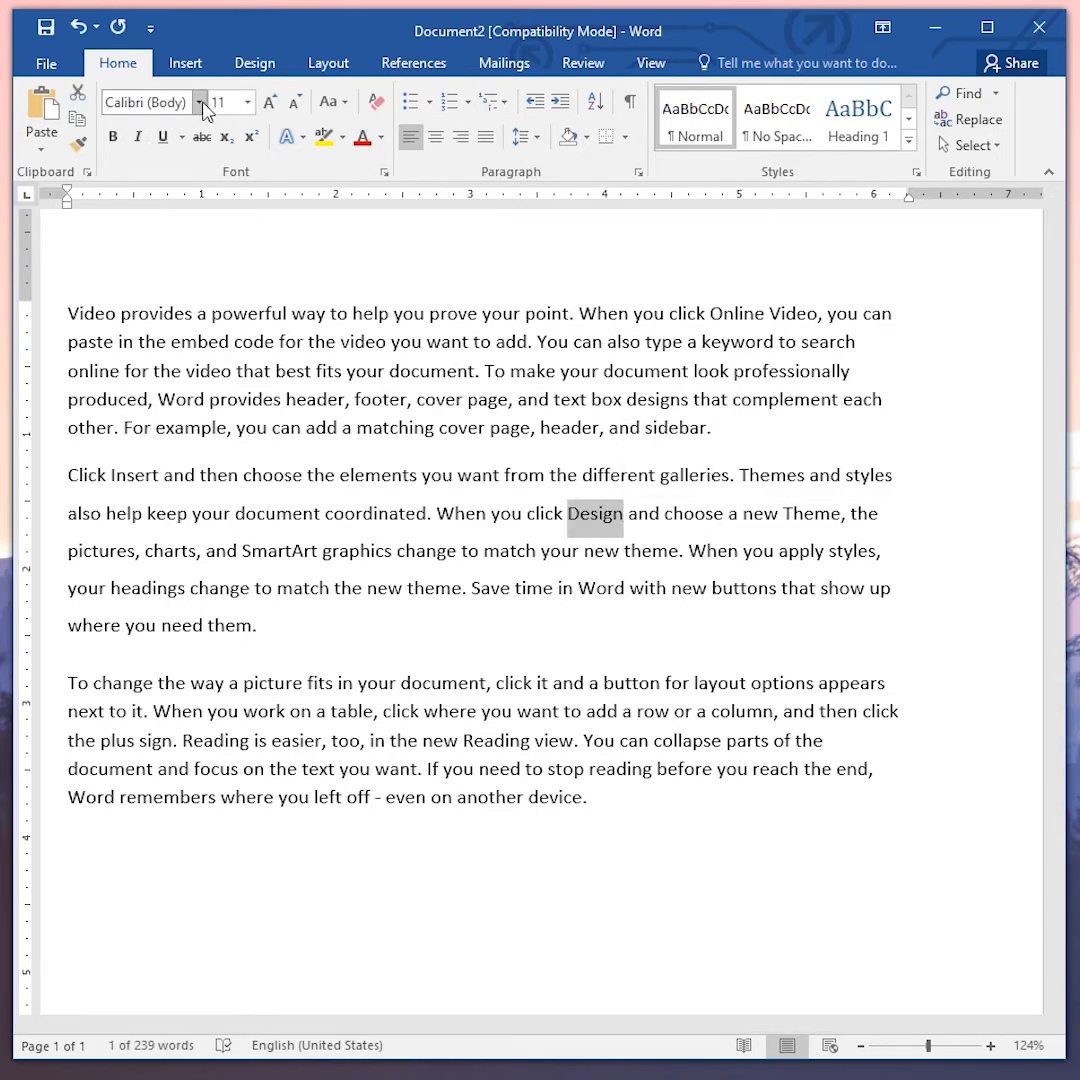
pyautogui.click(200, 103)
pyautogui.click(212, 680)
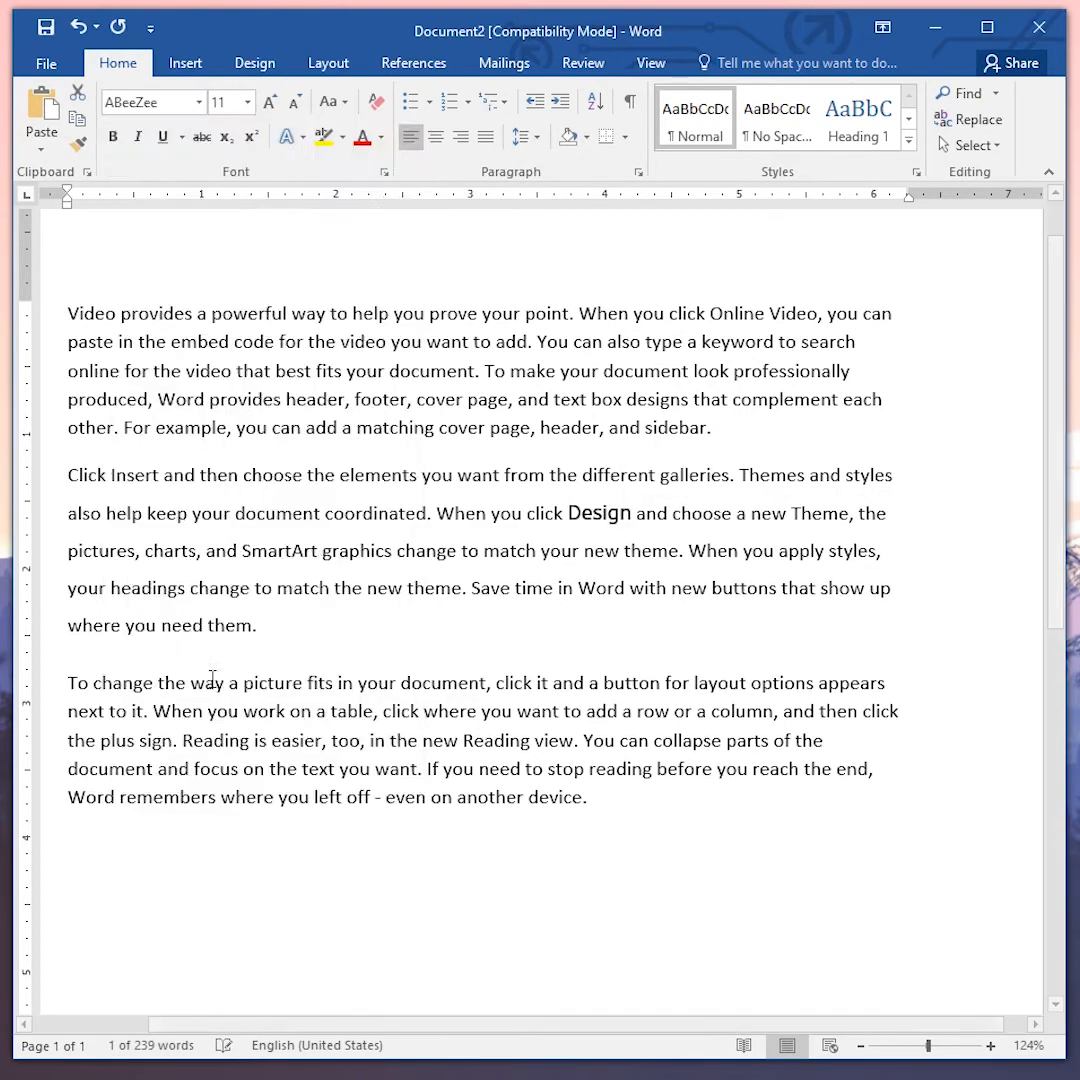
pyautogui.click(247, 103)
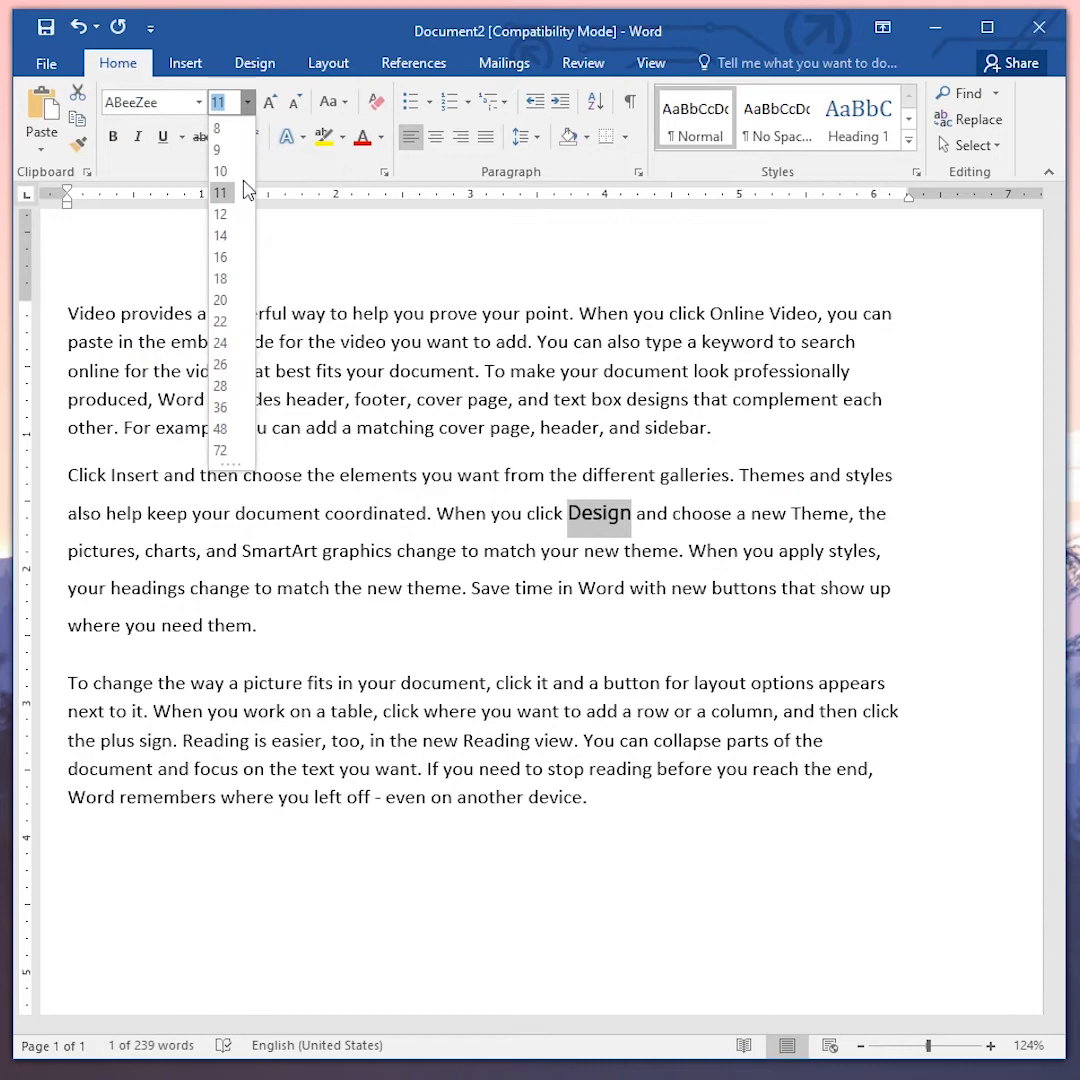
pyautogui.click(222, 407)
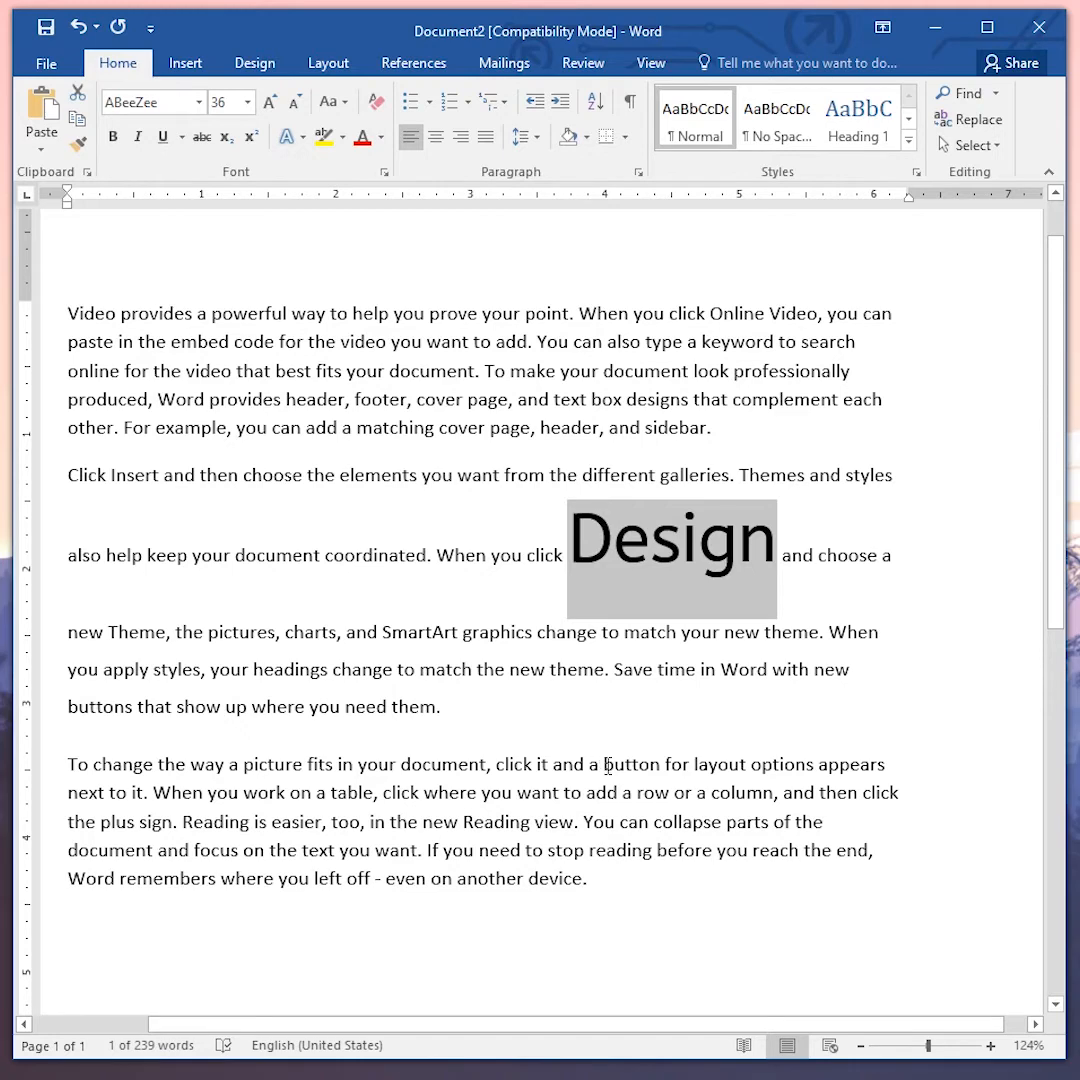
# - Copy the character formatting of the enlarged word "Design"
pyautogui.moveTo(607, 766); pyautogui.dragTo(662, 770)
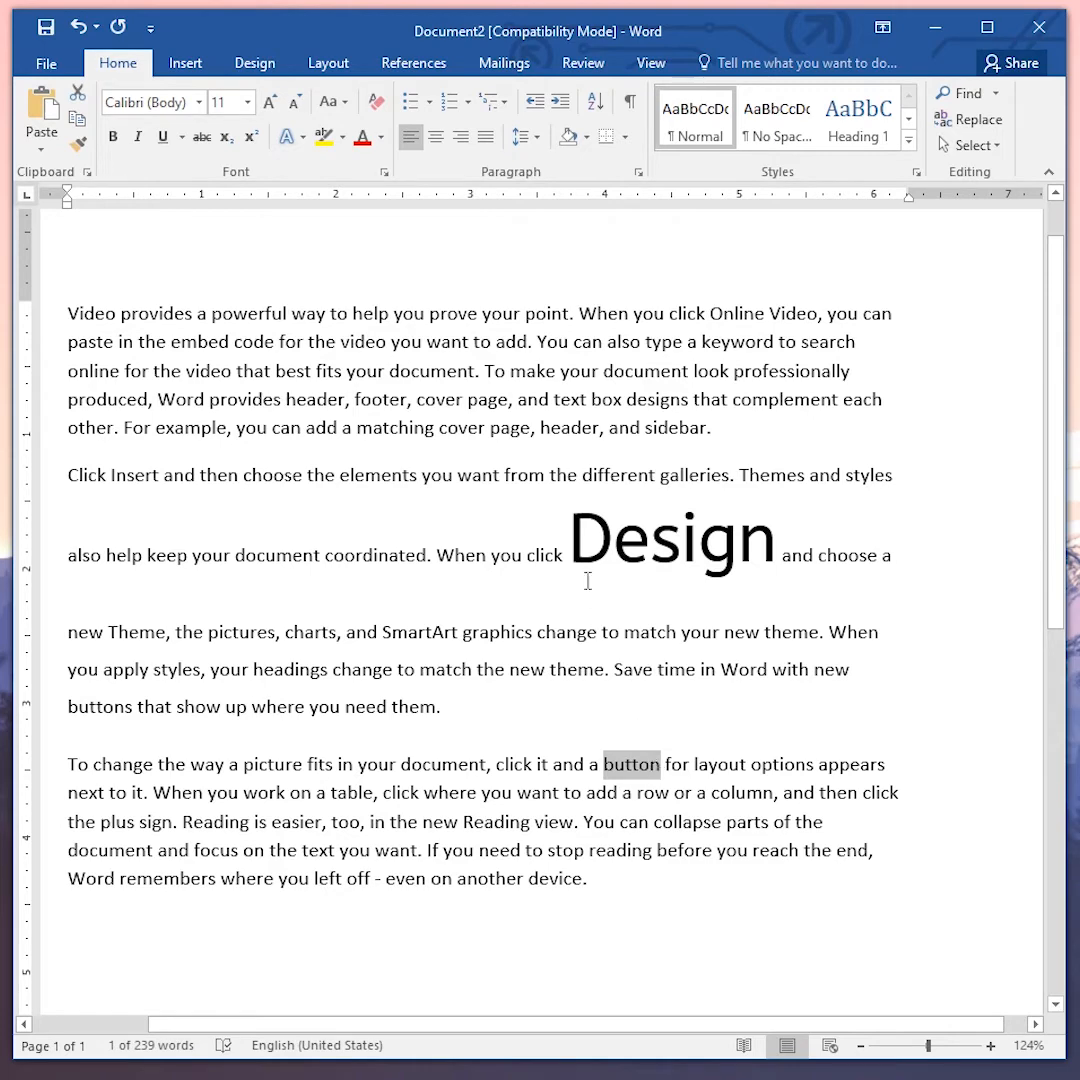
pyautogui.moveTo(569, 545); pyautogui.dragTo(768, 563)
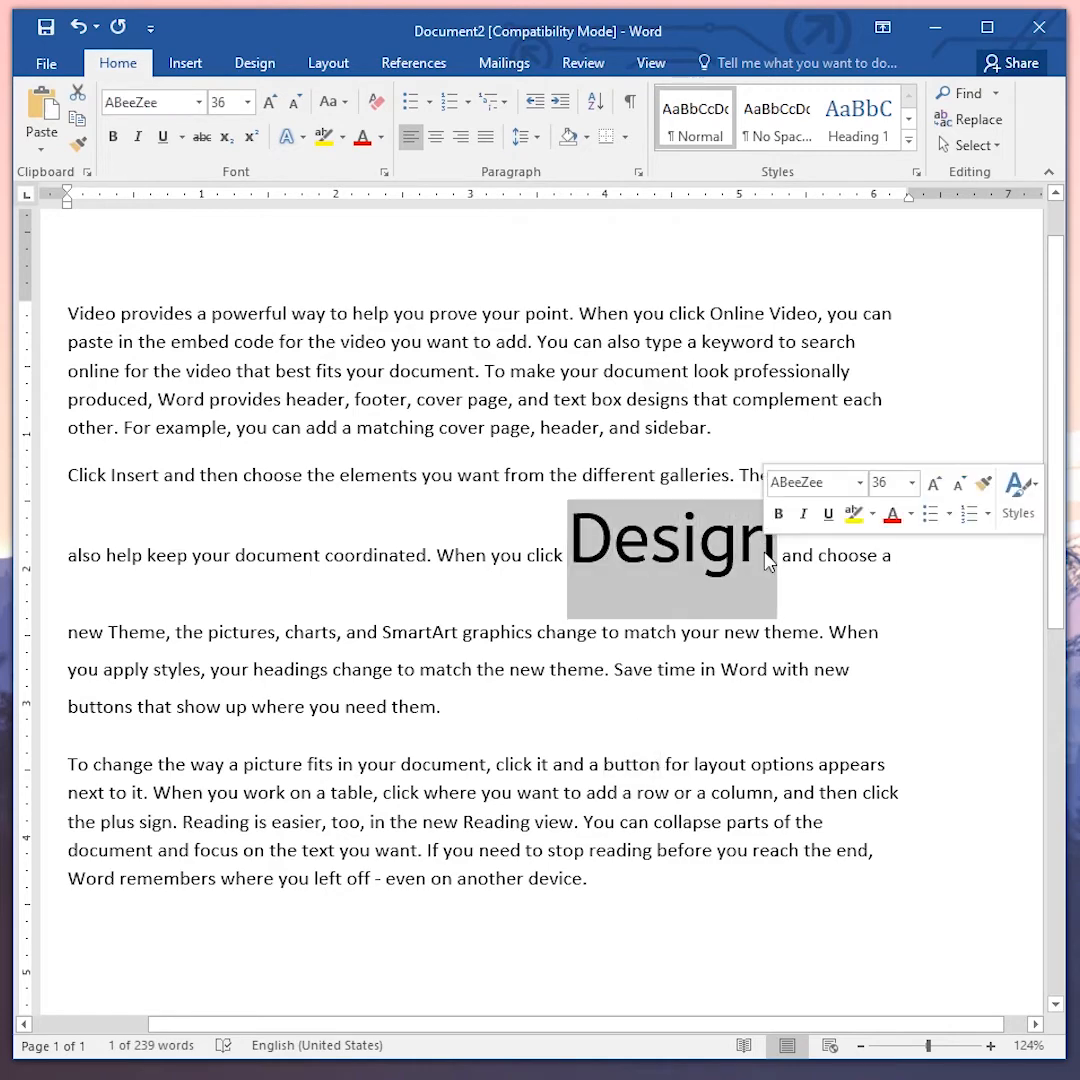
pyautogui.hotkey('ctrl', 'shift', 'c')
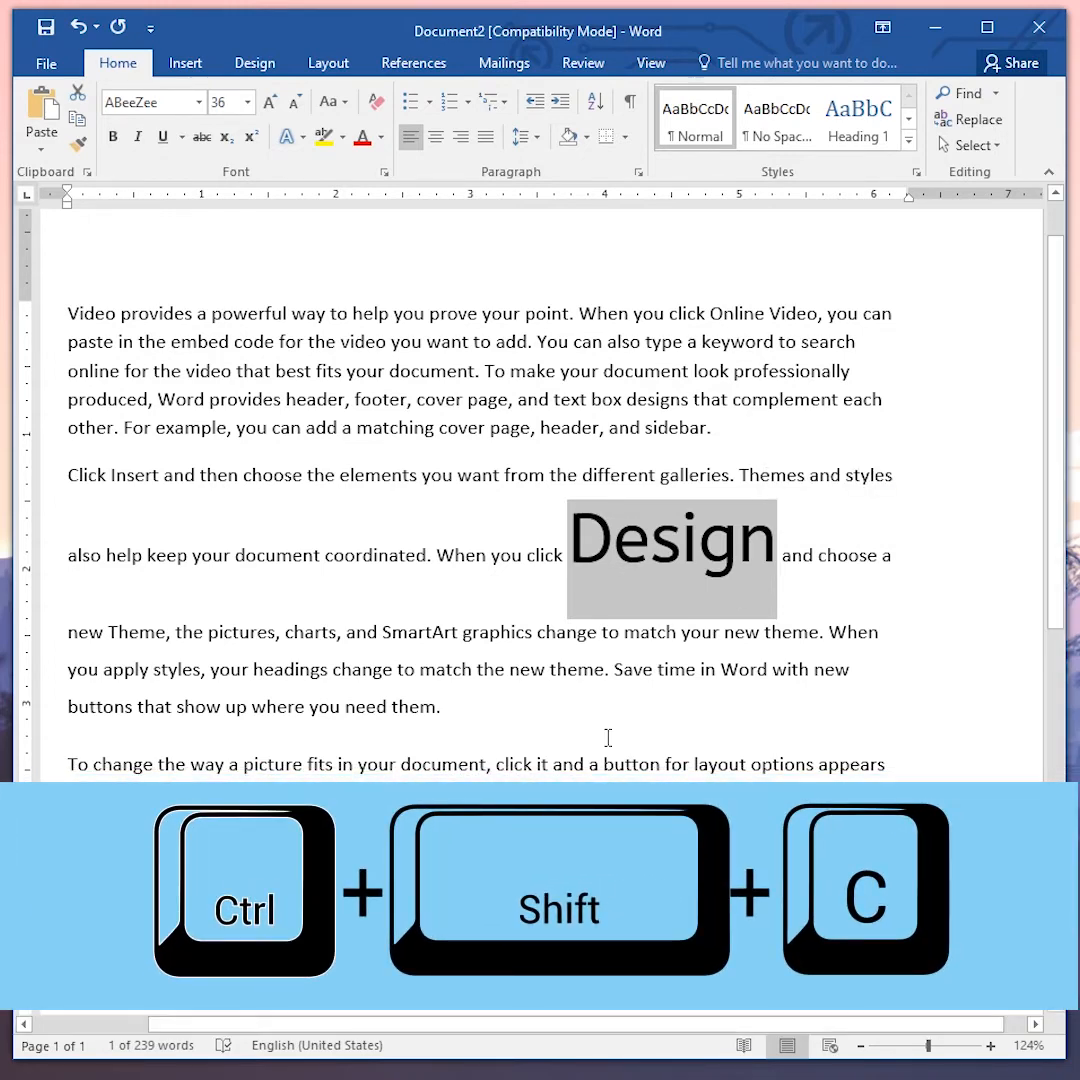
# - Paste the copied formatting onto the word "button" in the third paragraph
pyautogui.moveTo(603, 764); pyautogui.dragTo(658, 765)
pyautogui.hotkey('ctrl', 'shift', 'v')
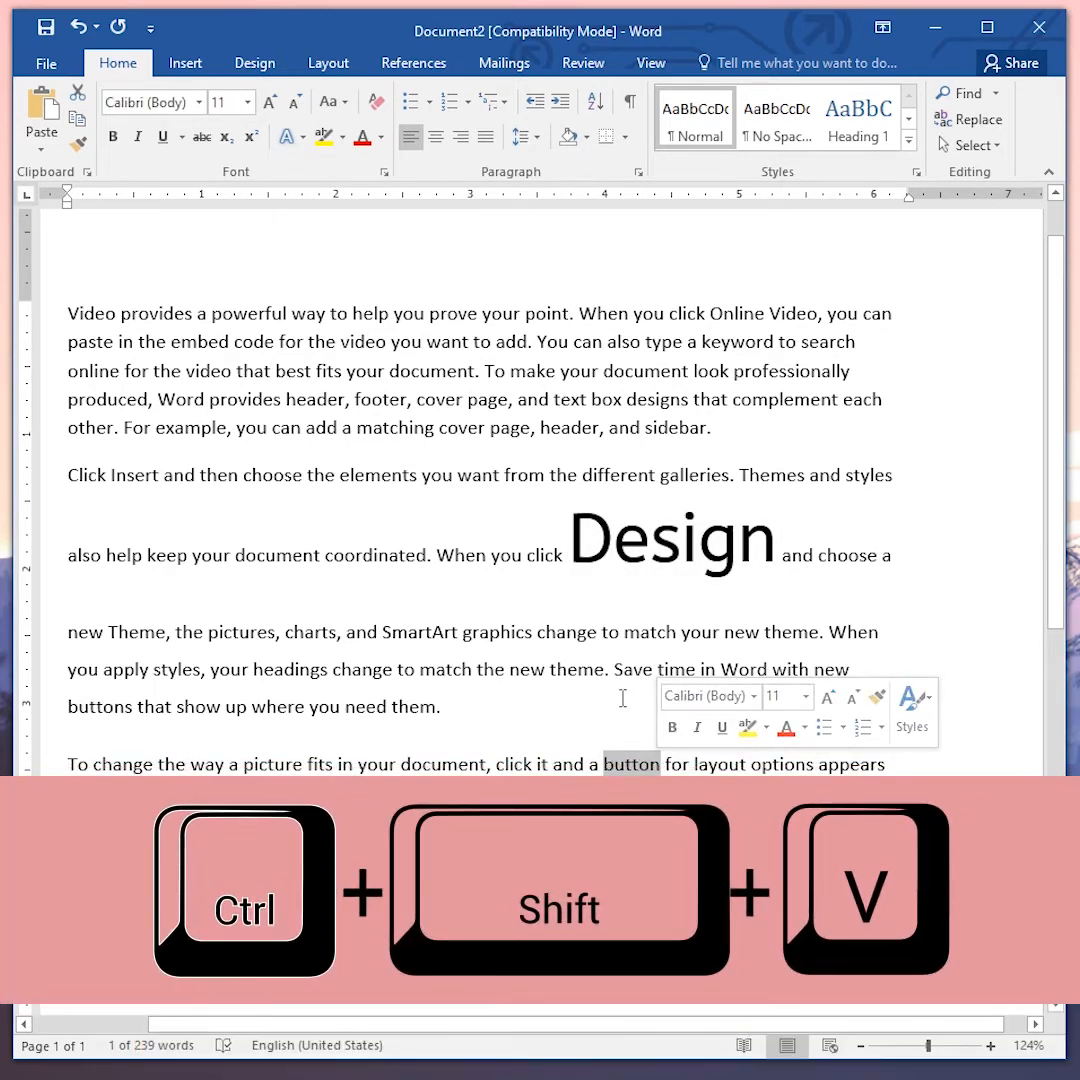
pyautogui.hotkey('ctrl', 'shift', 'v')
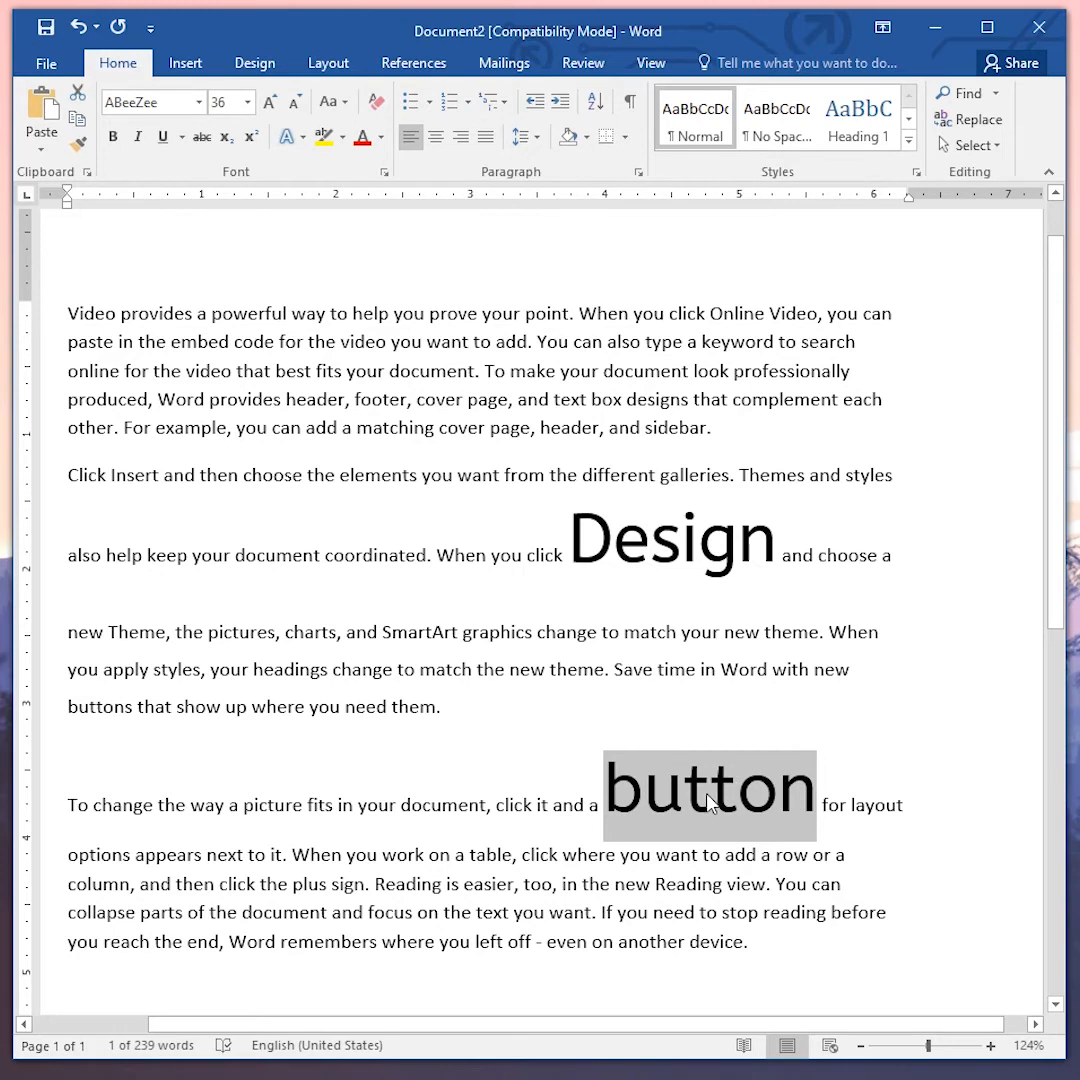
pyautogui.click(767, 707)
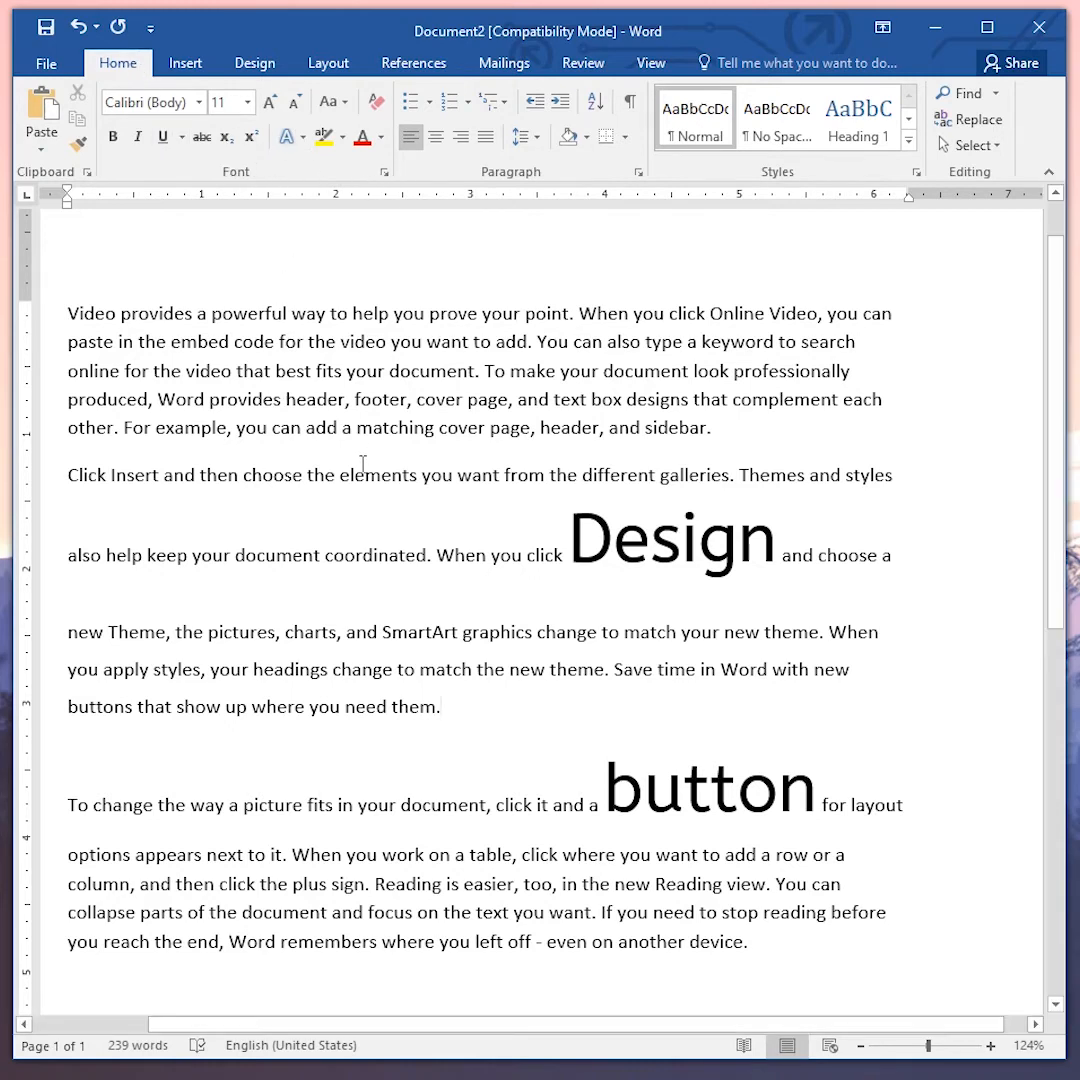
# - Open the Font dialog, view its Font and Advanced tabs, and close it
pyautogui.hotkey('ctrl', 'd')
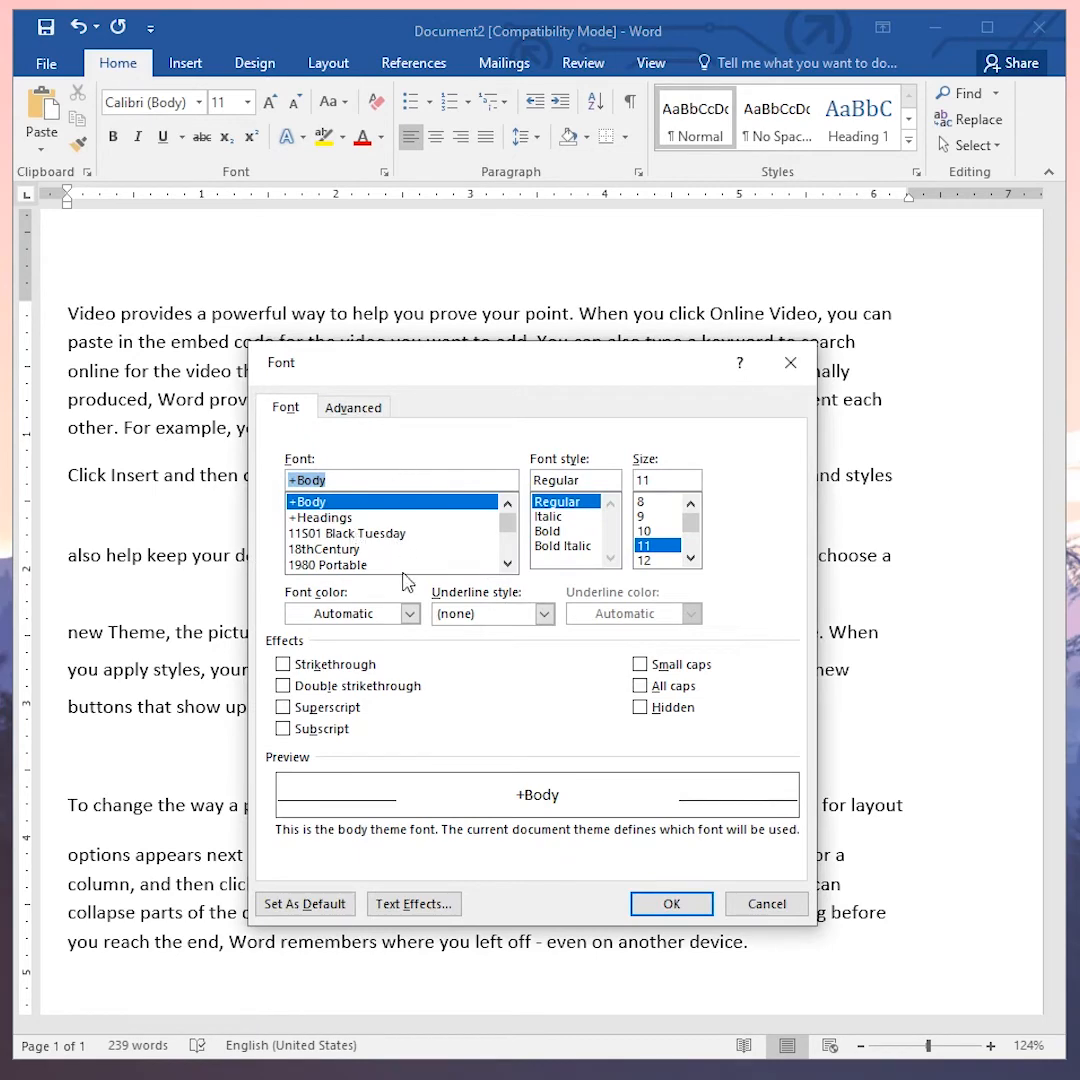
pyautogui.click(356, 409)
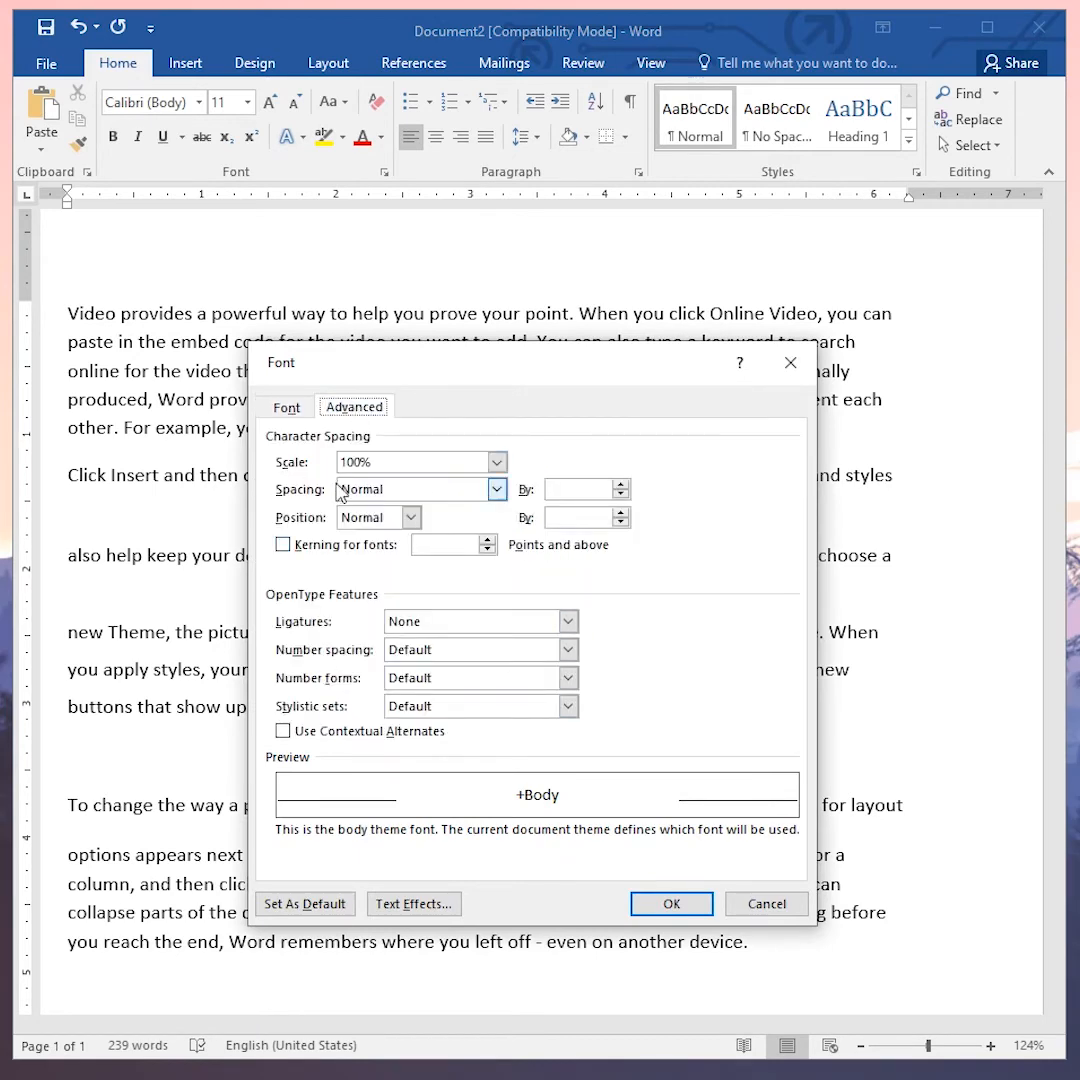
pyautogui.click(287, 407)
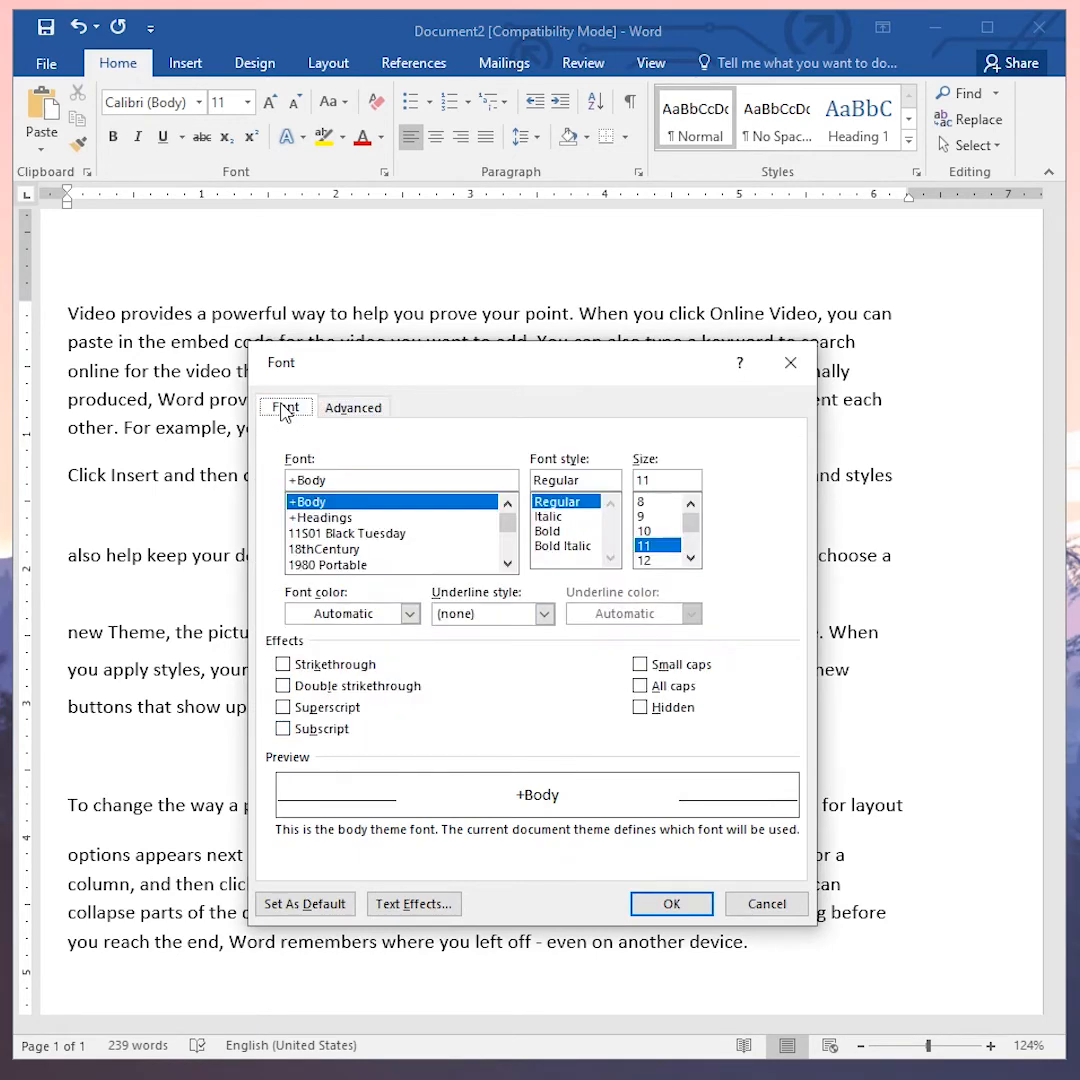
pyautogui.click(790, 362)
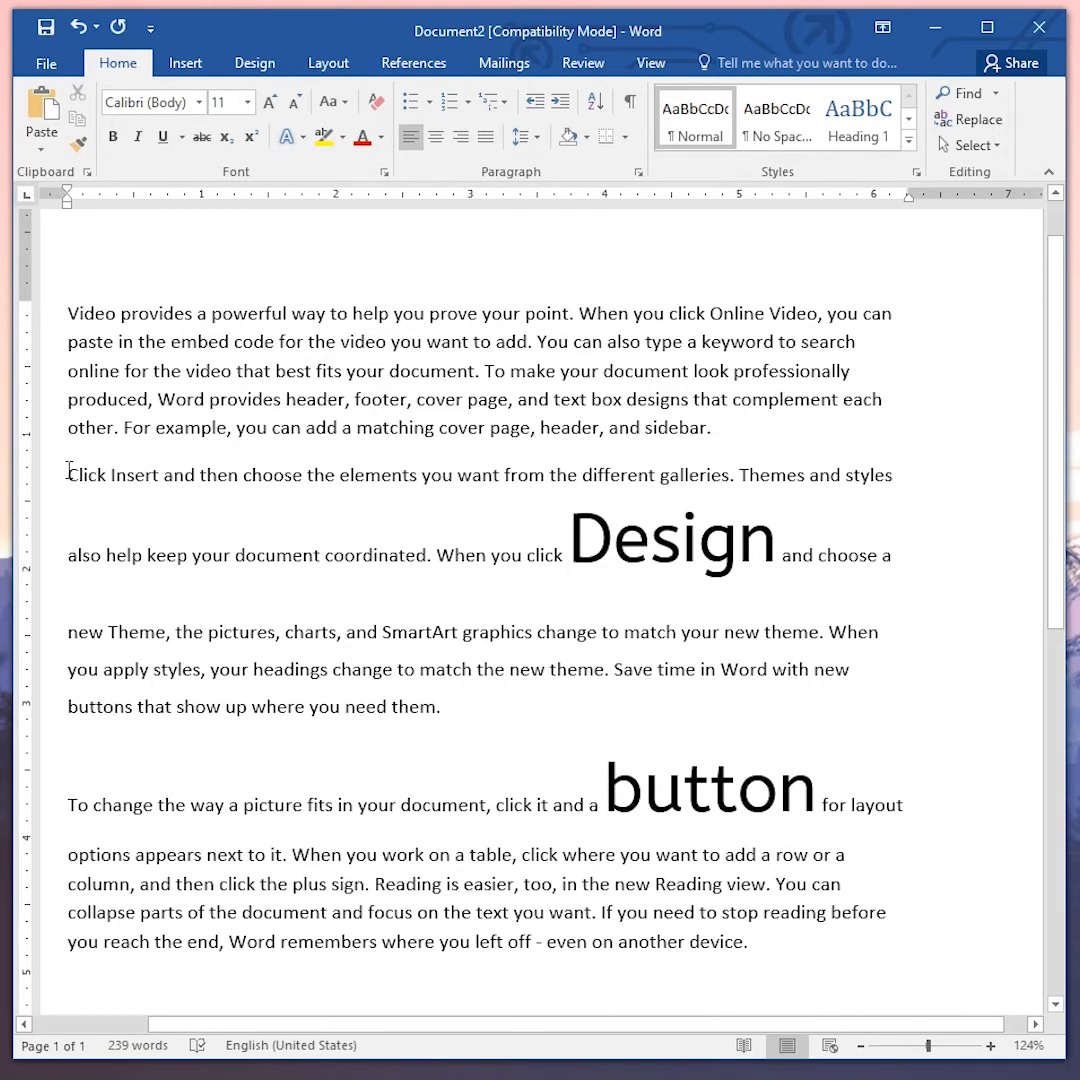
# - Cycle the second paragraph through center, right and left alignment, leaving it justified
pyautogui.moveTo(68, 472); pyautogui.dragTo(460, 712)
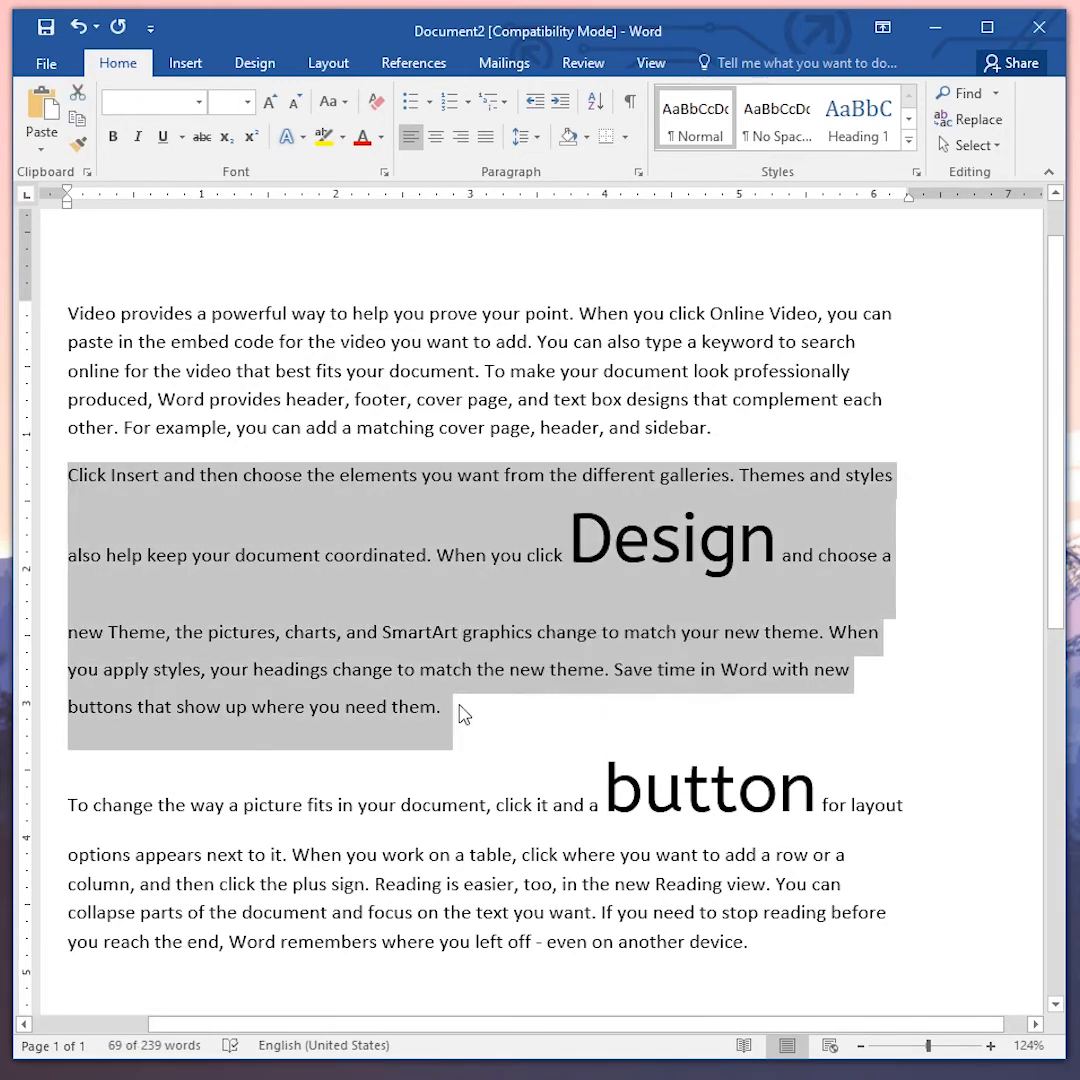
pyautogui.hotkey('ctrl', 'e')
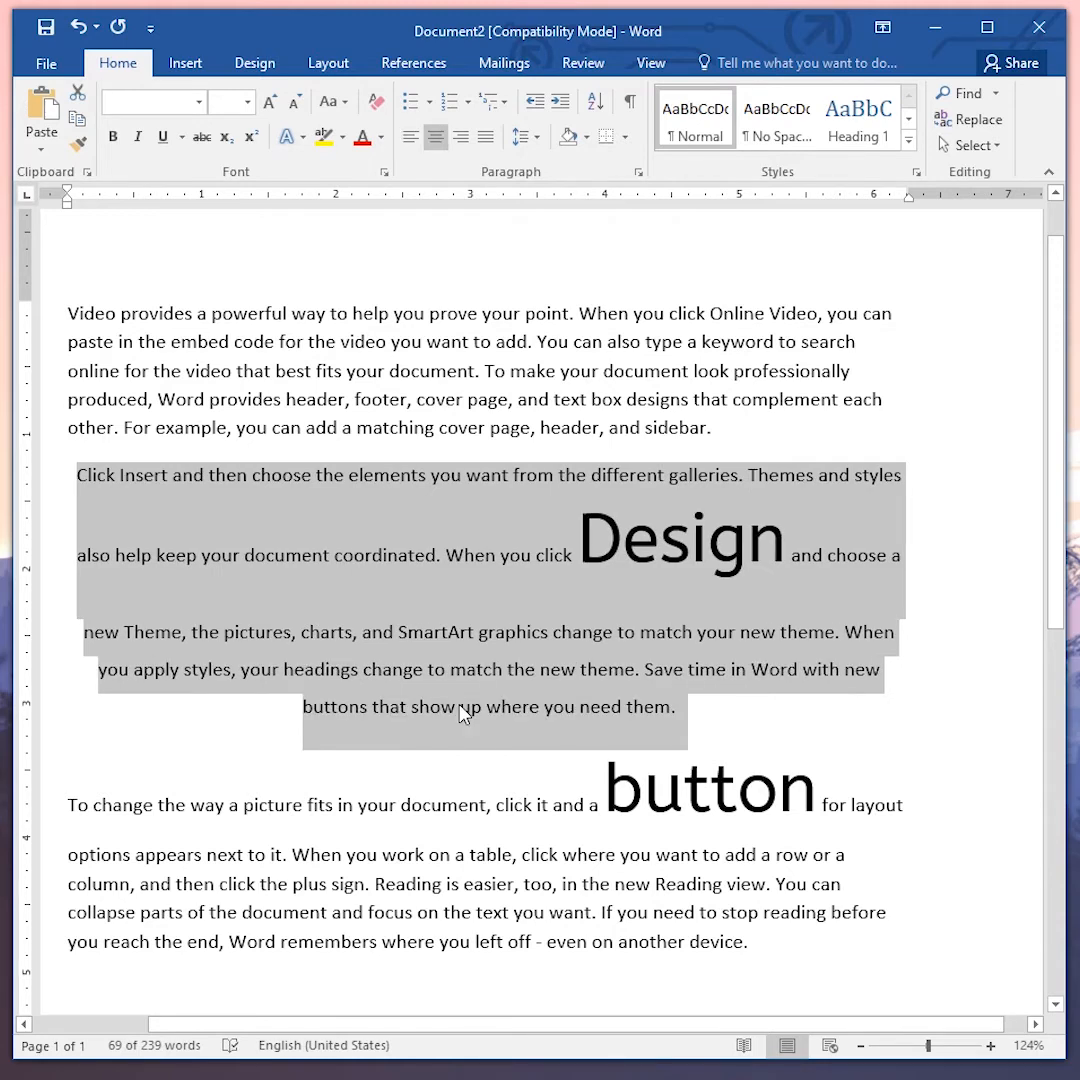
pyautogui.hotkey('ctrl', 'r')
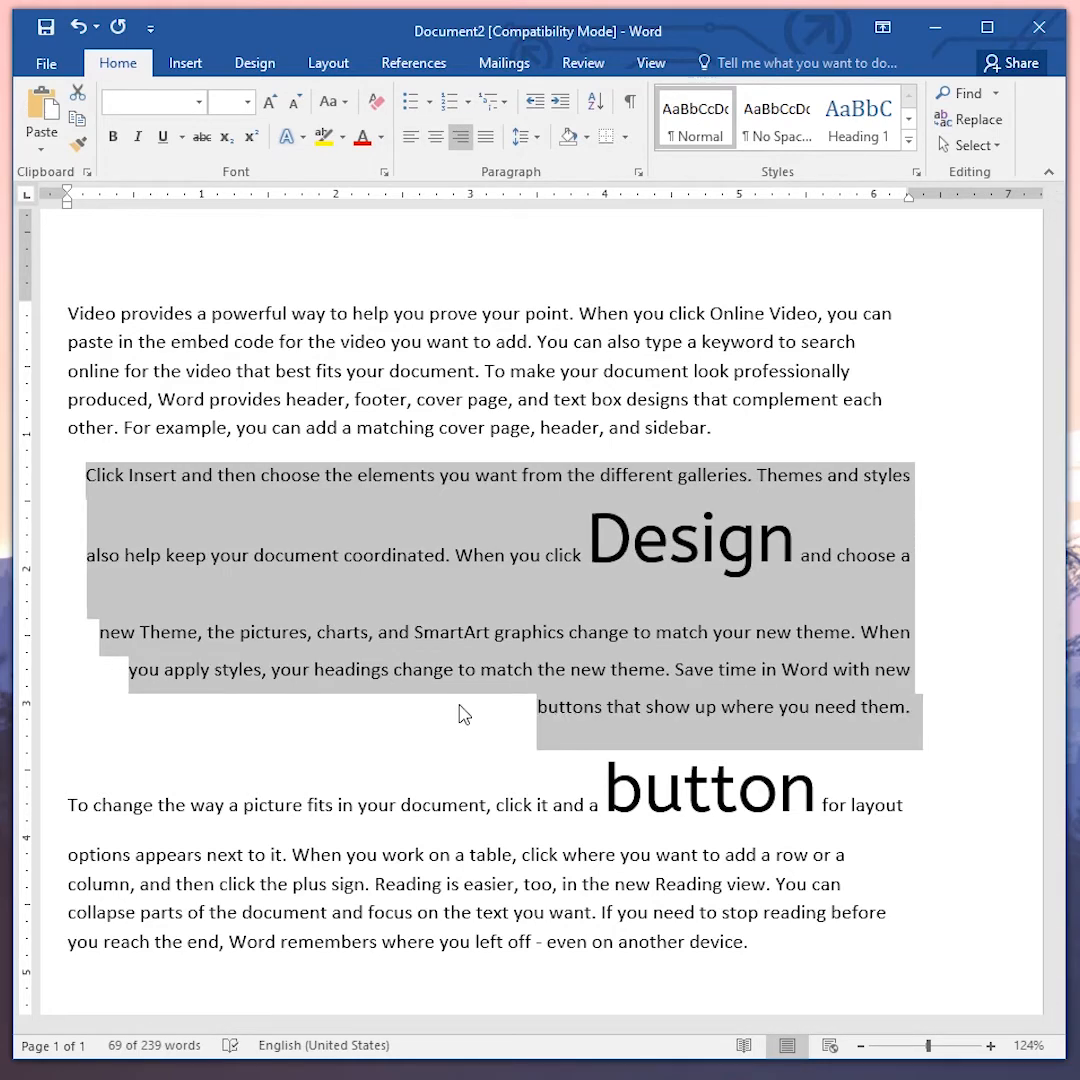
pyautogui.hotkey('ctrl', 'l')
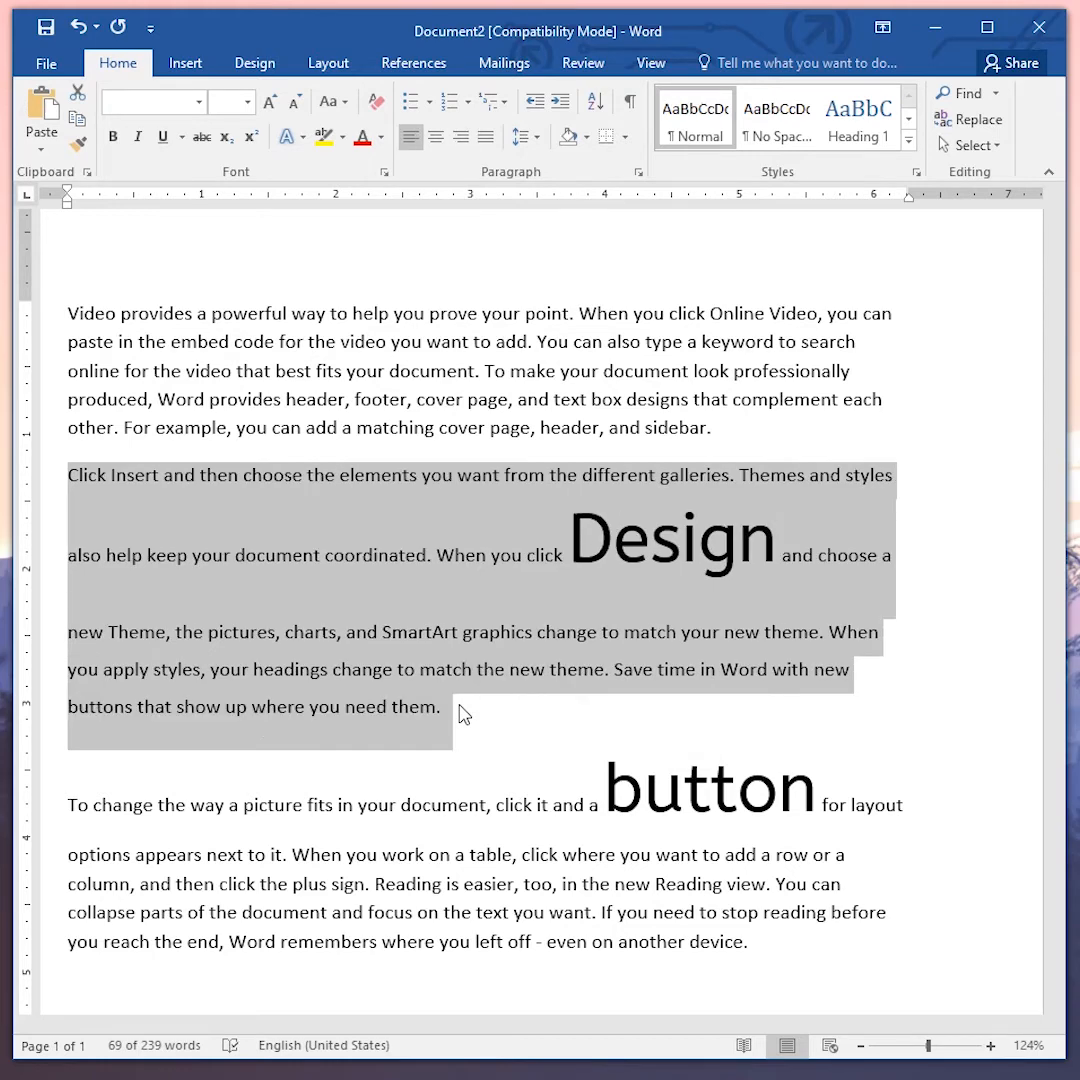
pyautogui.hotkey('ctrl', 'j')
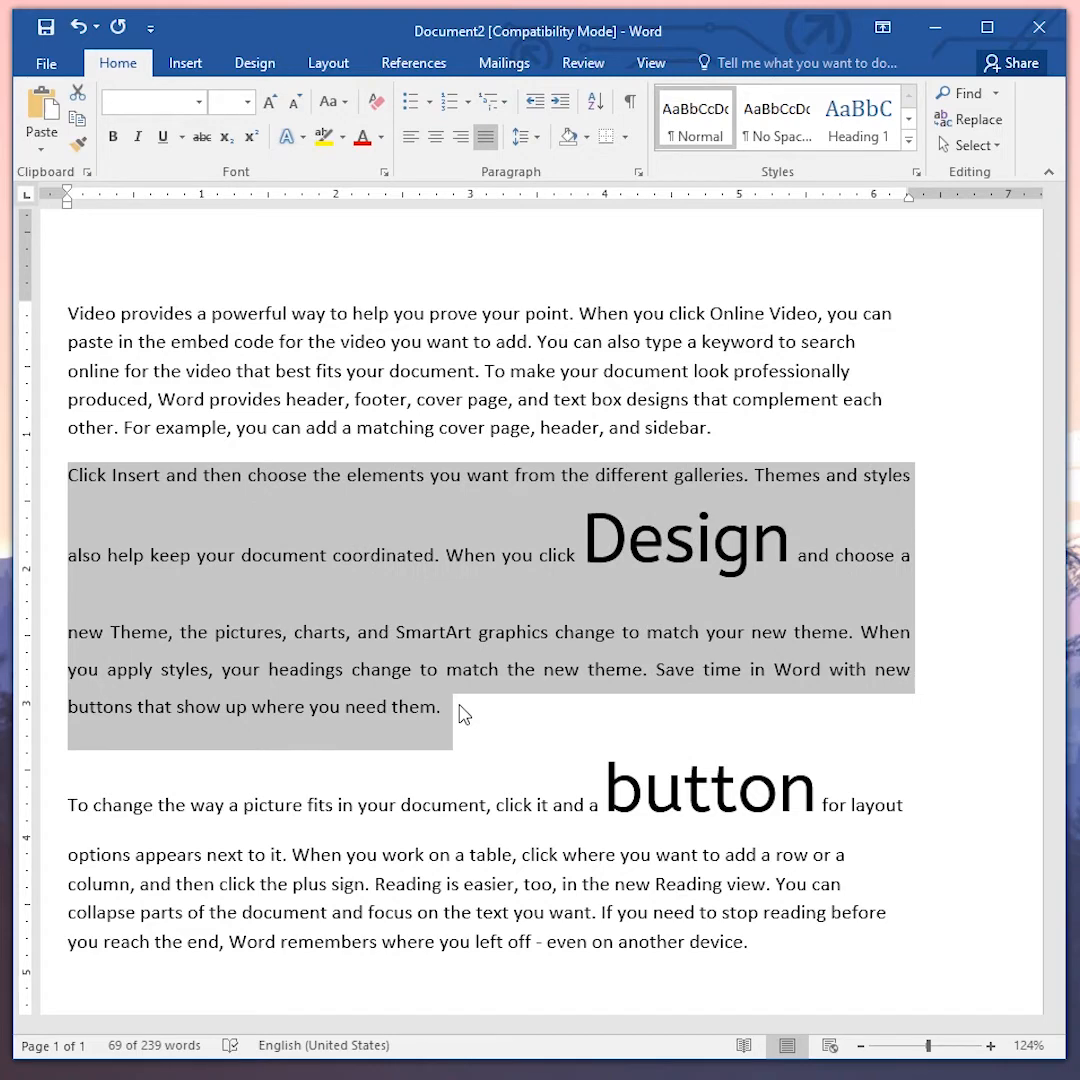
pyautogui.click(463, 713)
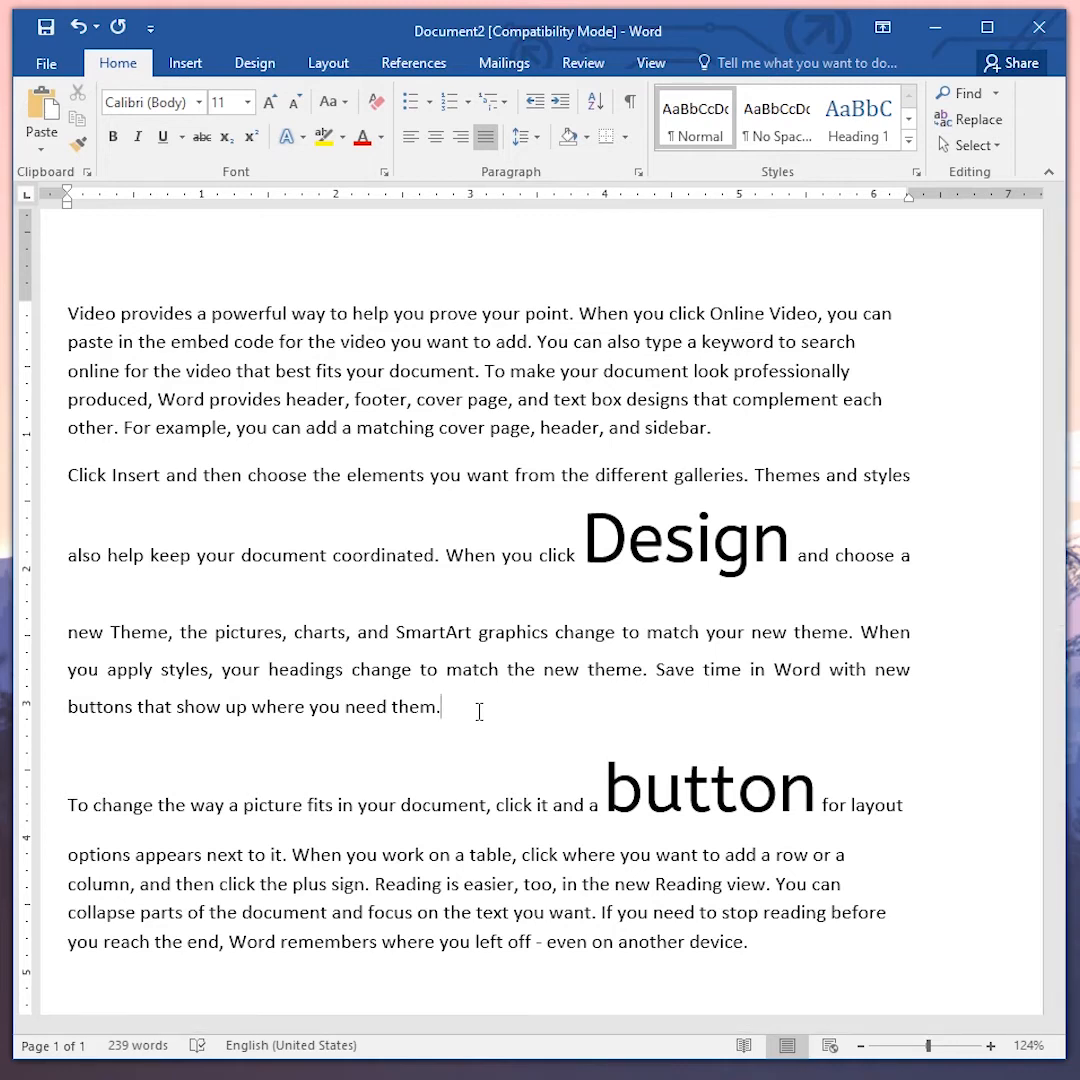
# - Open the Navigation pane search for "When" and close the pane
pyautogui.hotkey('ctrl', 'f')
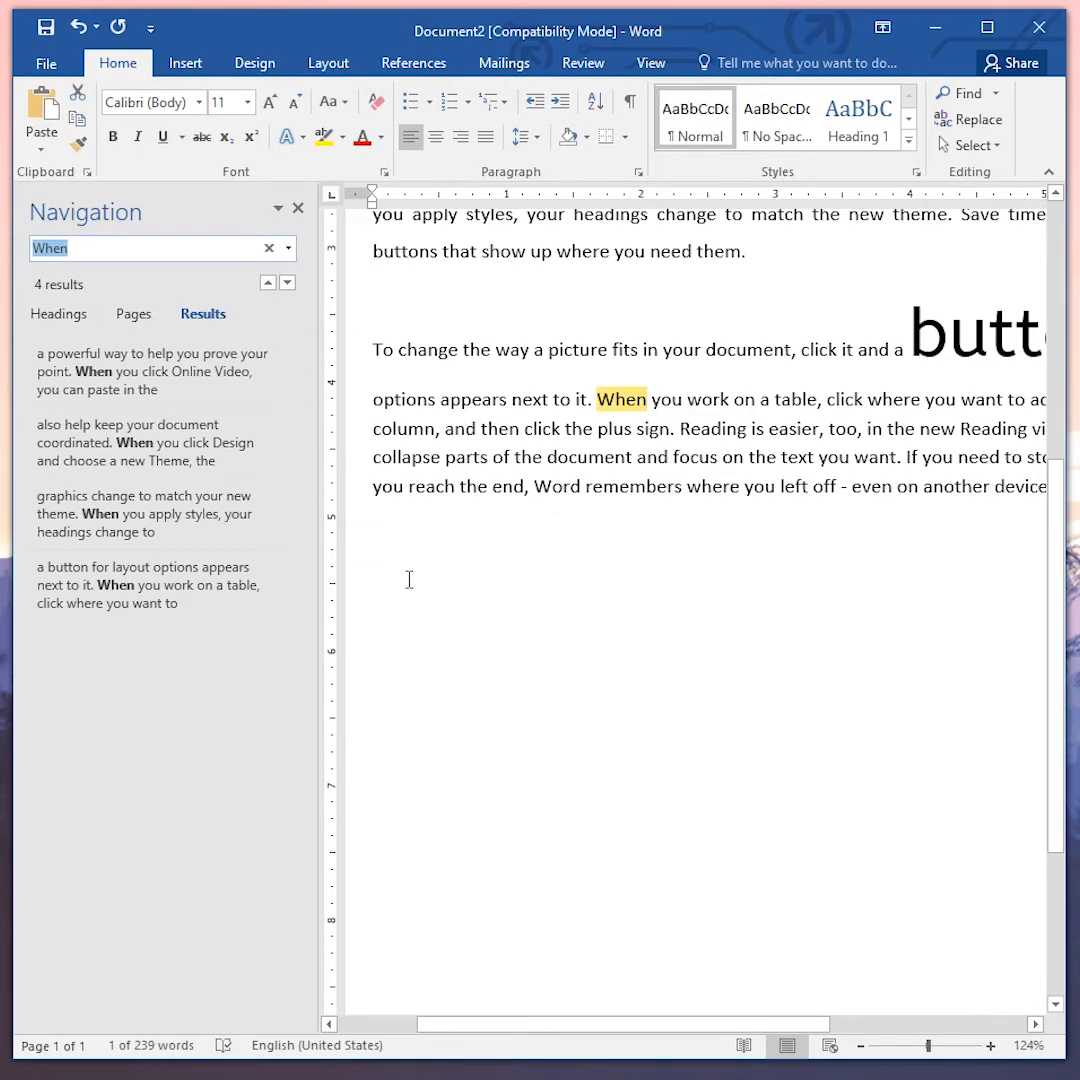
pyautogui.click(298, 209)
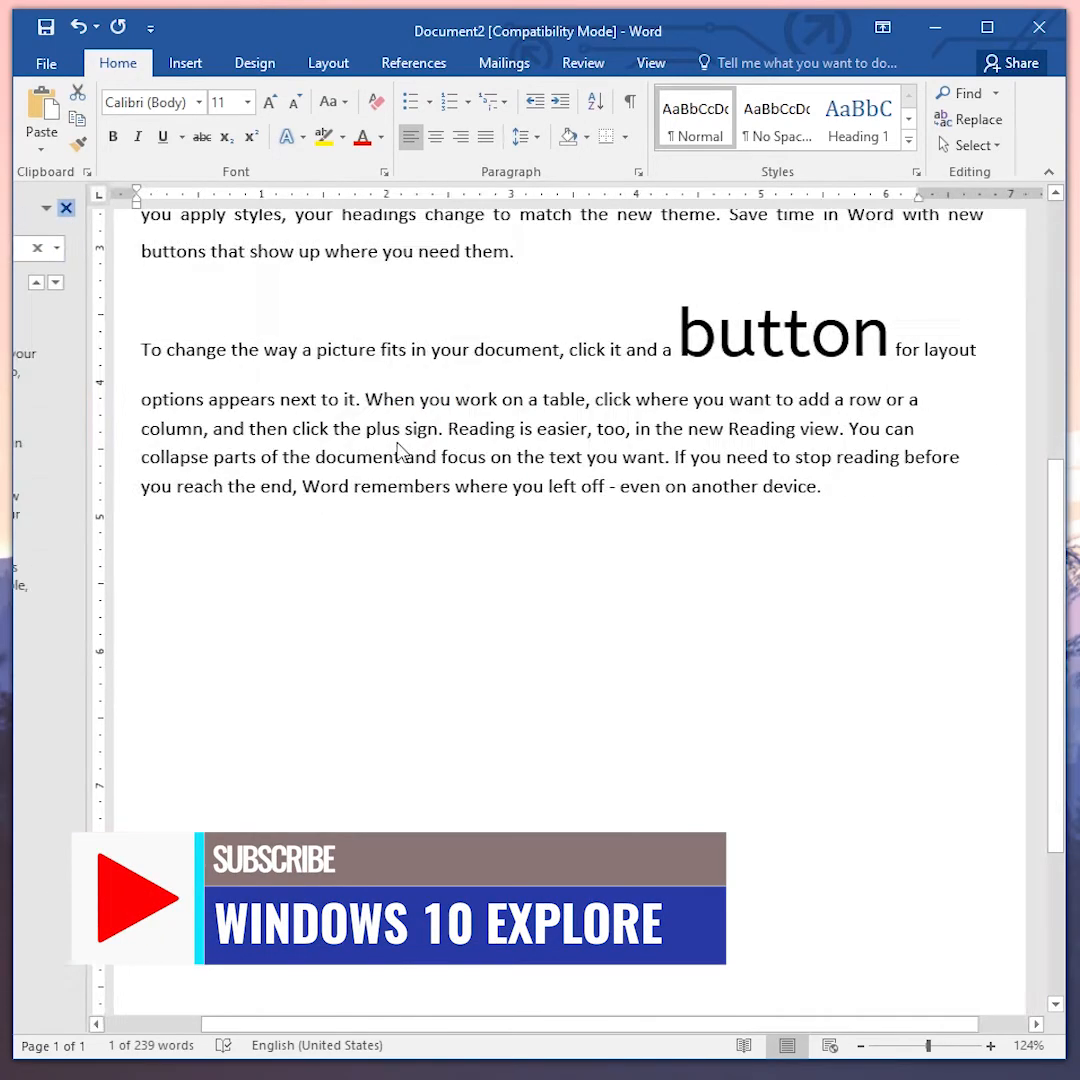
# - Open and close the Go To dialog, then the Replace dialog
pyautogui.hotkey('ctrl', 'g')
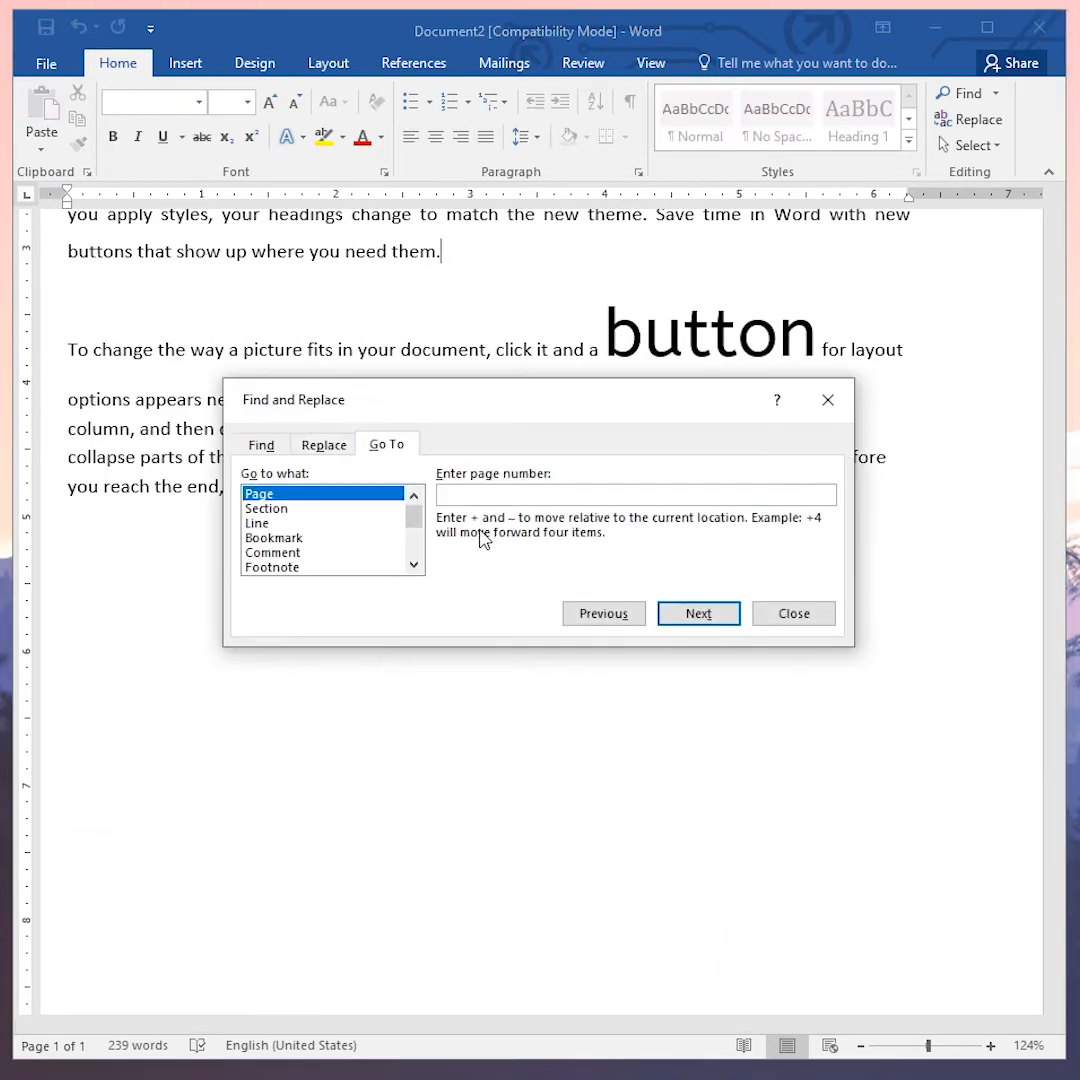
pyautogui.press('Escape')
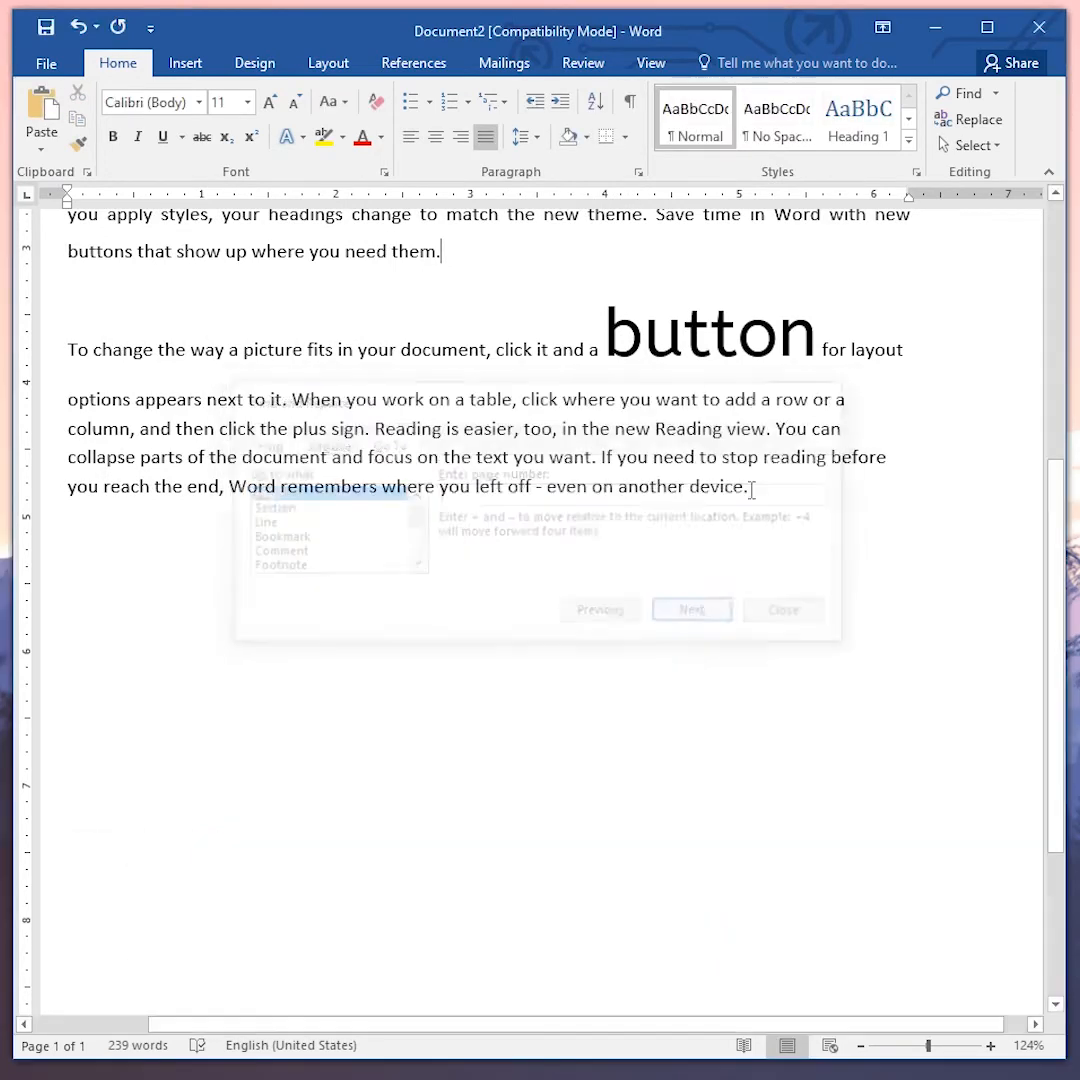
pyautogui.hotkey('ctrl', 'h')
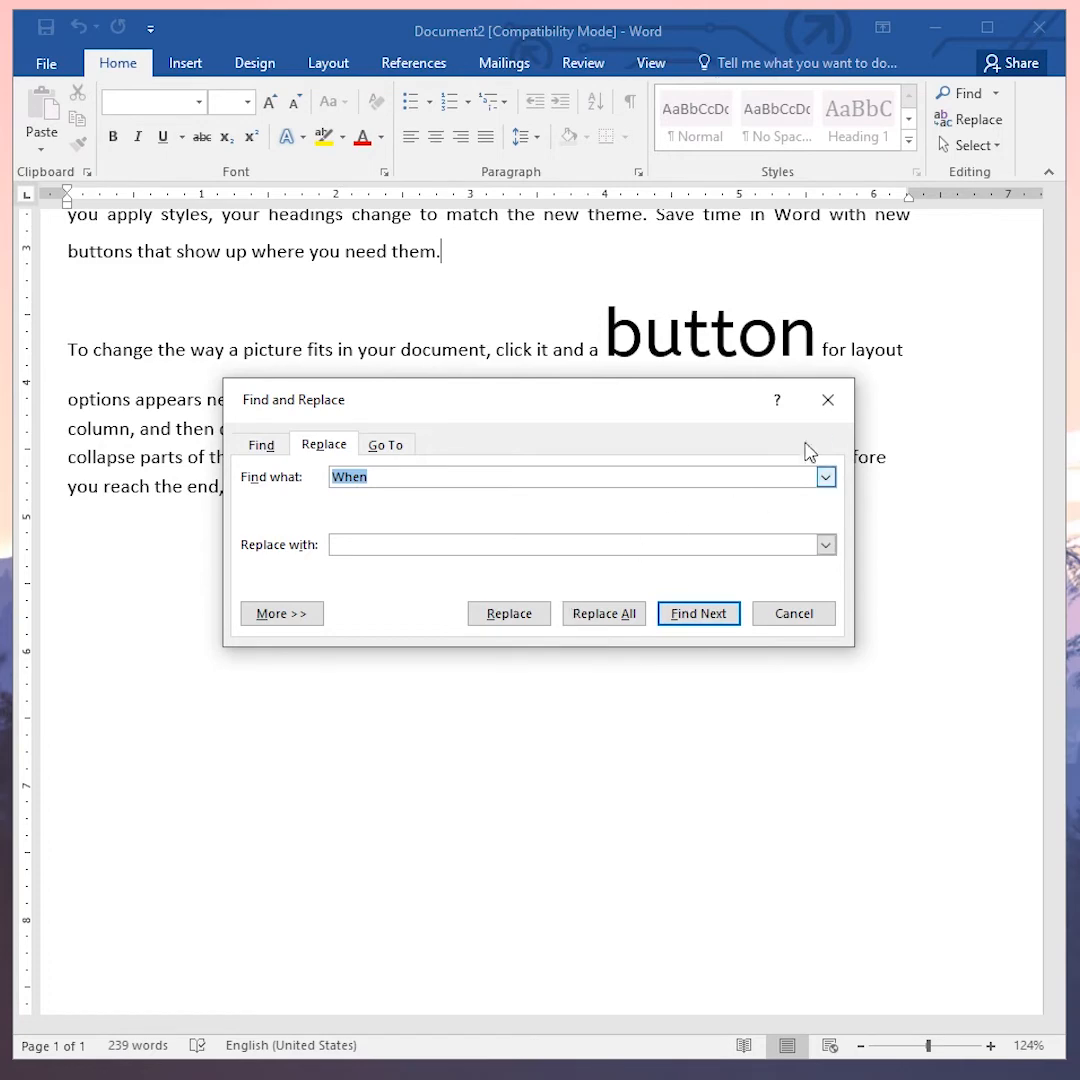
pyautogui.click(820, 410)
# - Open the Go To dialog with the top of the document in view
pyautogui.scroll(3, 519, 571)
pyautogui.scroll(2, 519, 571)
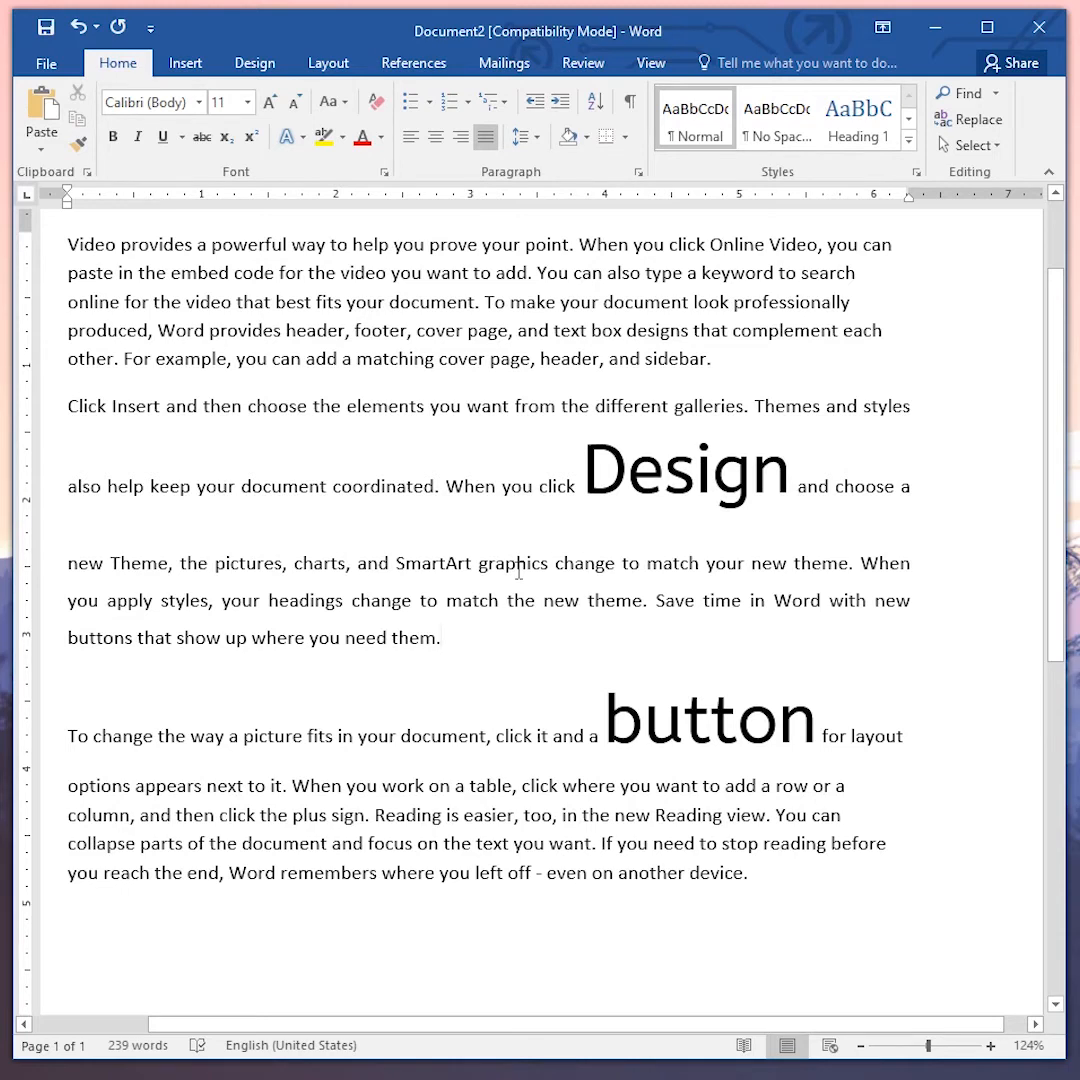
pyautogui.press('F5')
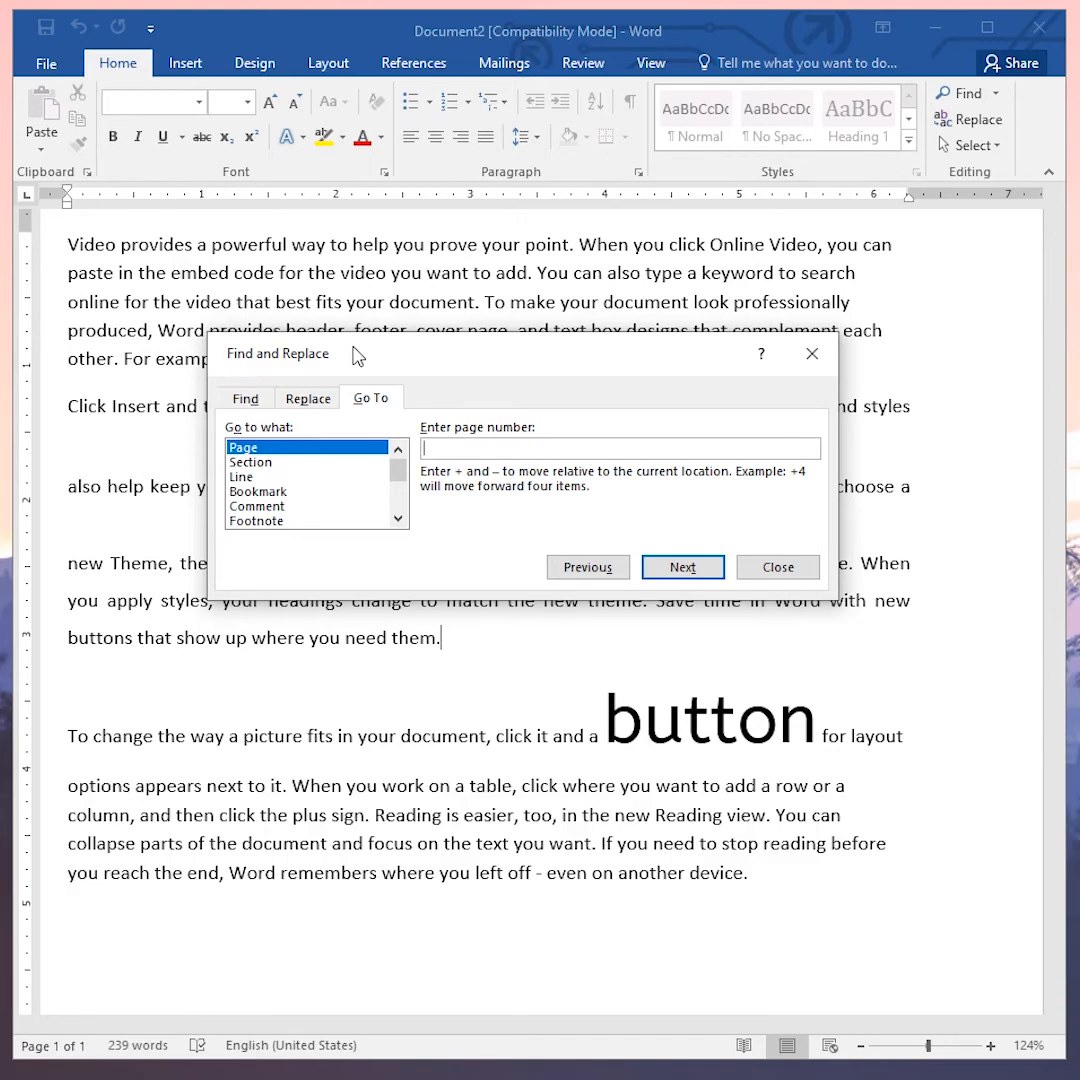
# - Close the Go To dialog and indent the first paragraph
pyautogui.click(786, 574)
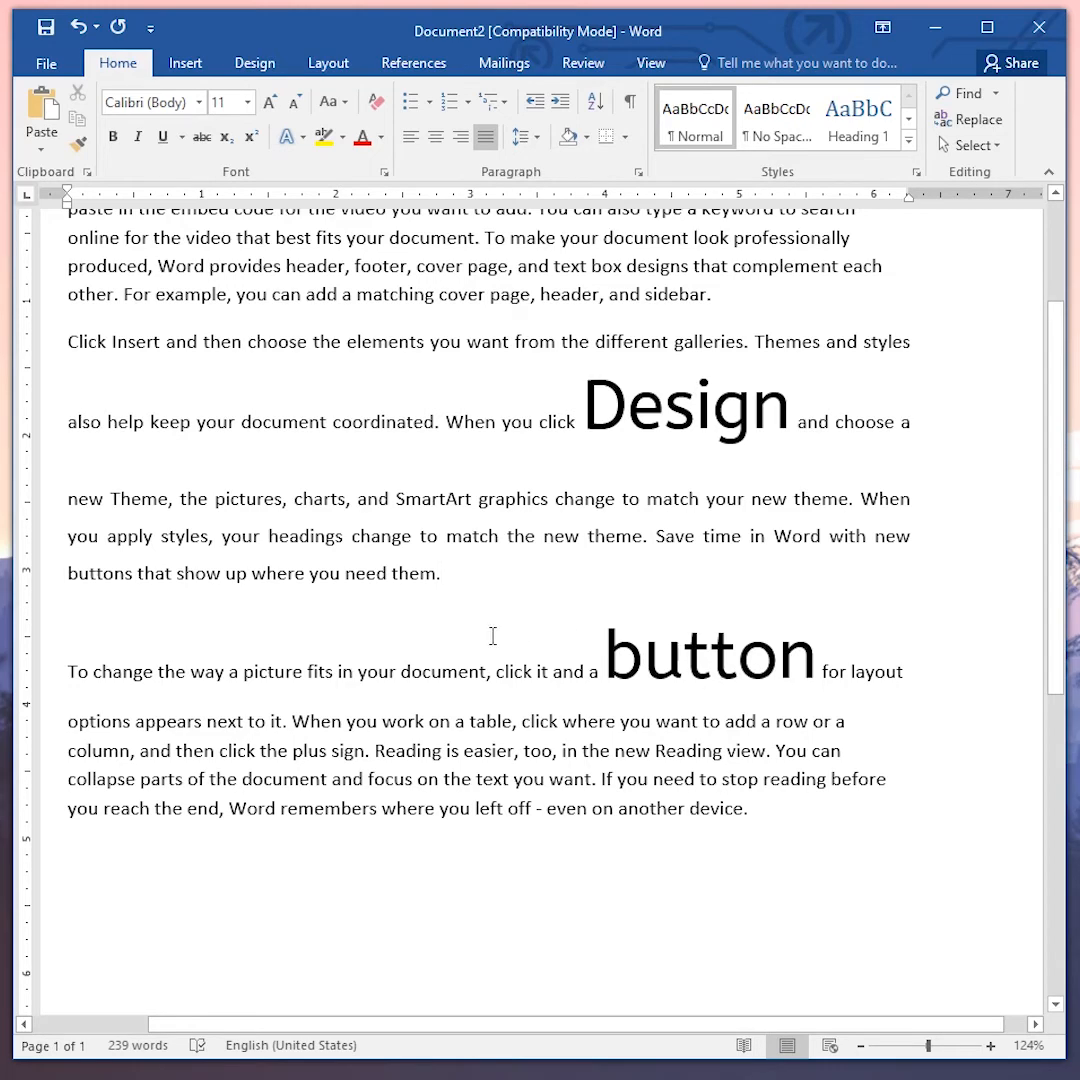
pyautogui.scroll(3, 448, 641)
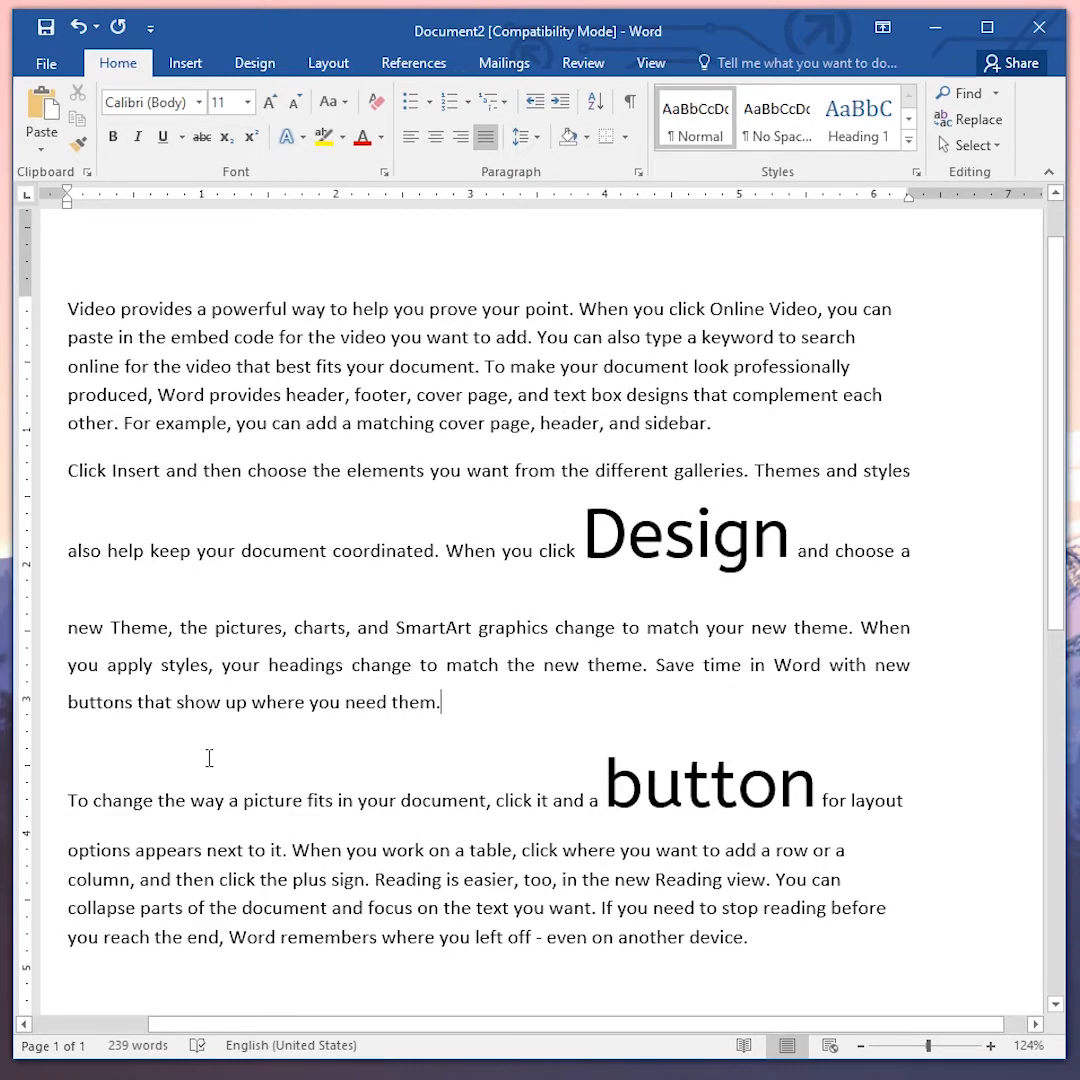
pyautogui.moveTo(67, 308); pyautogui.dragTo(742, 450)
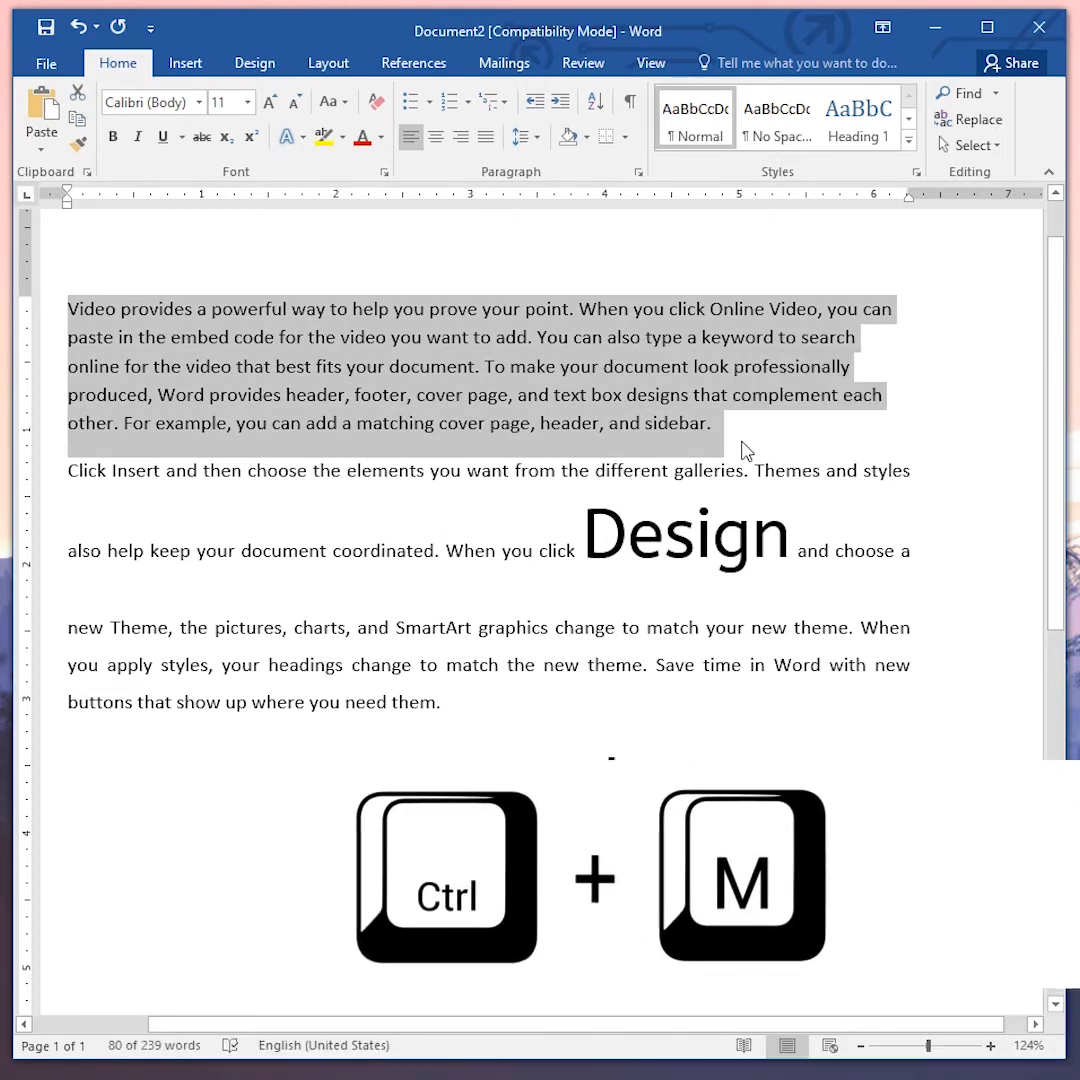
pyautogui.hotkey('ctrl', 'm')
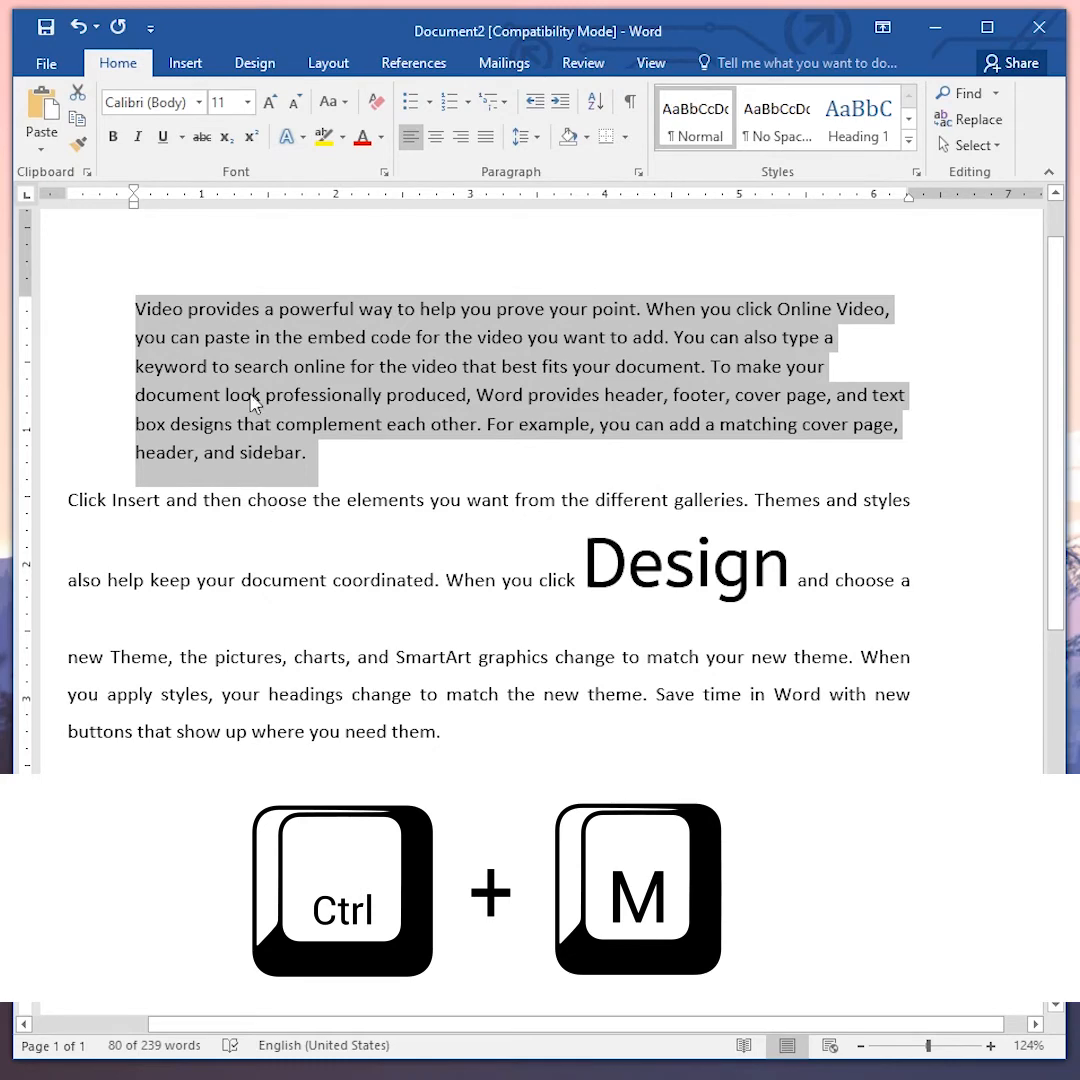
pyautogui.scroll(1, 191, 334)
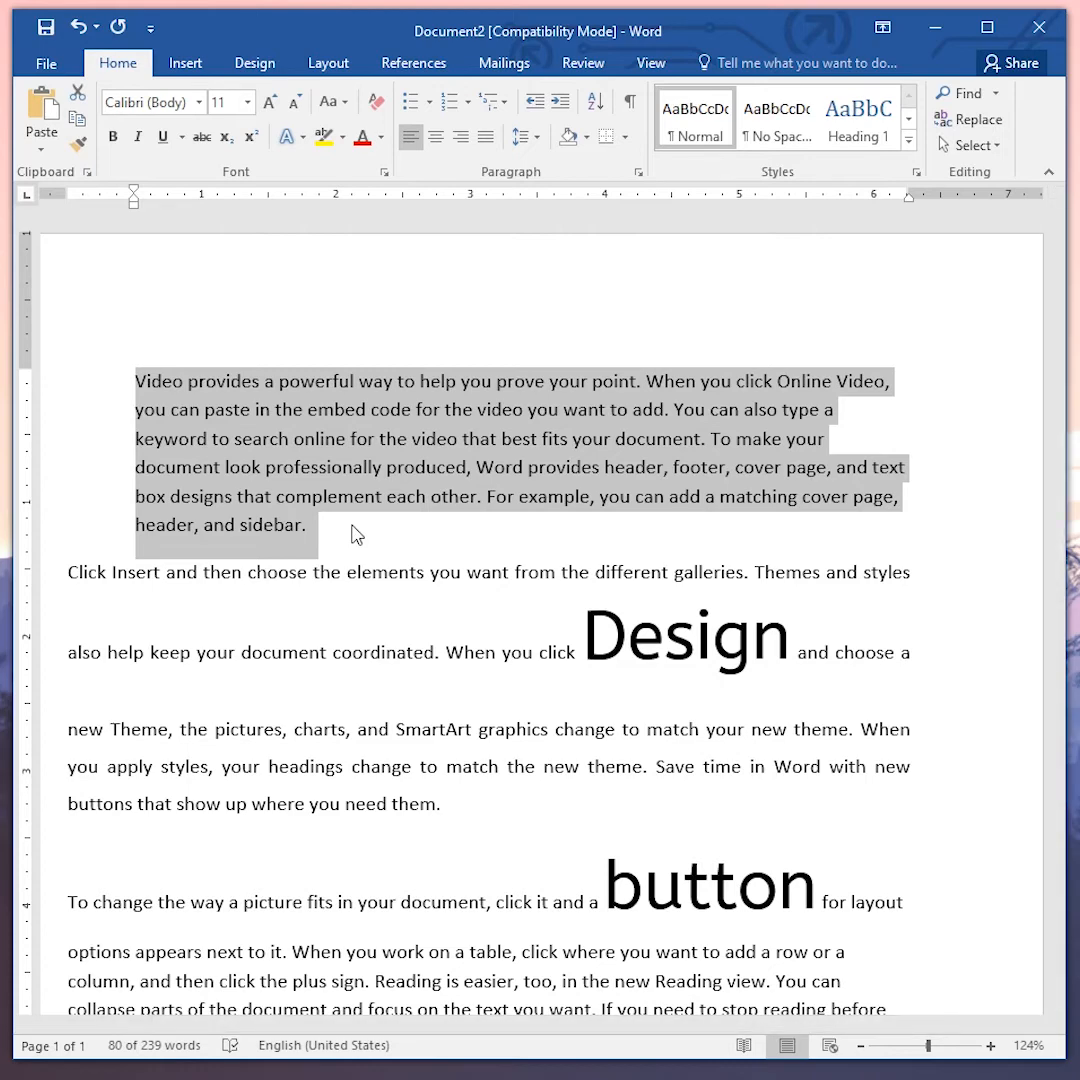
# - Remove the first paragraph's indent, then apply a hanging indent to it and undo that
pyautogui.hotkey('ctrl', 'shift', 'm')
pyautogui.hotkey('ctrl', 't')
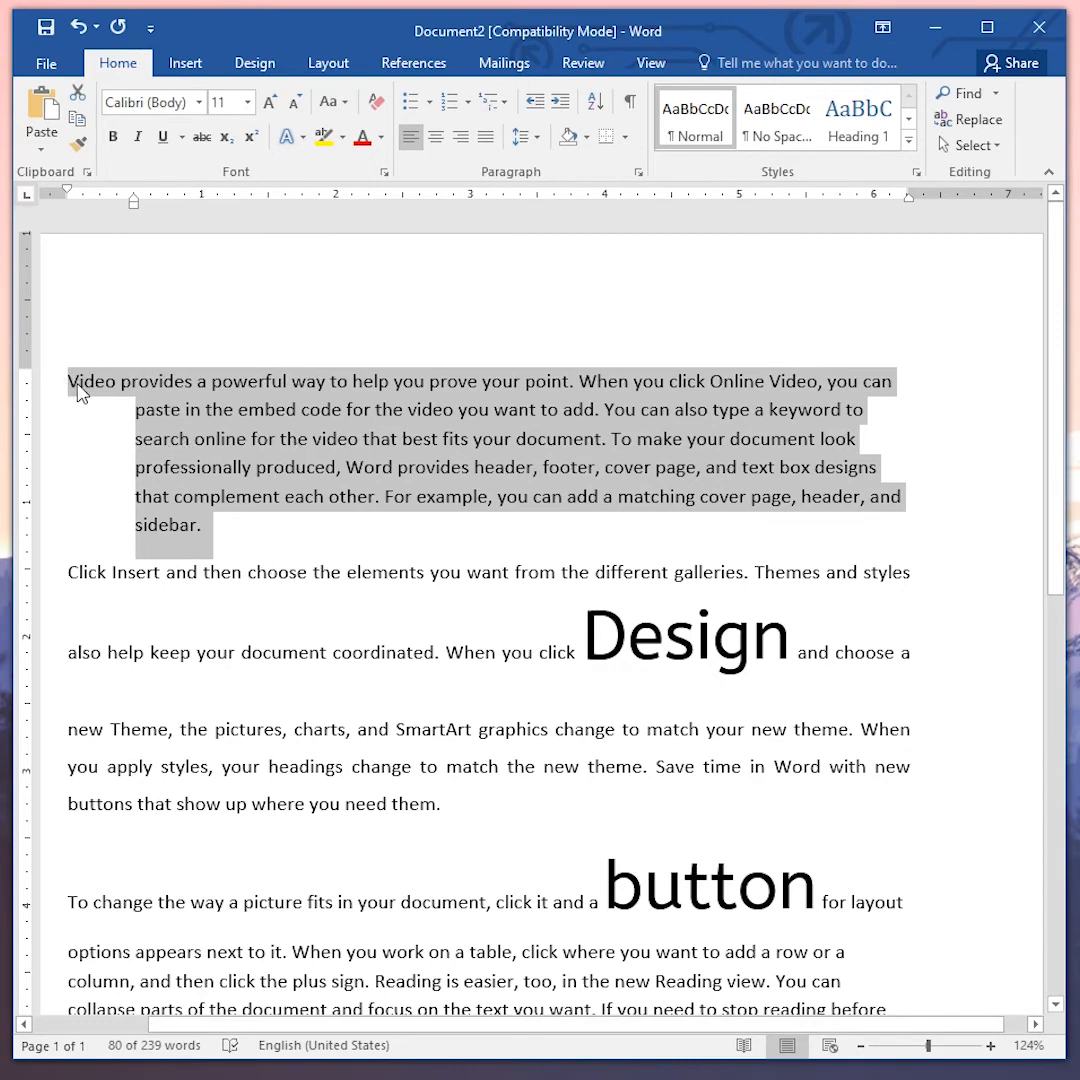
pyautogui.hotkey('ctrl', 'z')
# - Place the cursor before "SmartArt" and jump forward one word, up one paragraph and down one paragraph
pyautogui.click(462, 693)
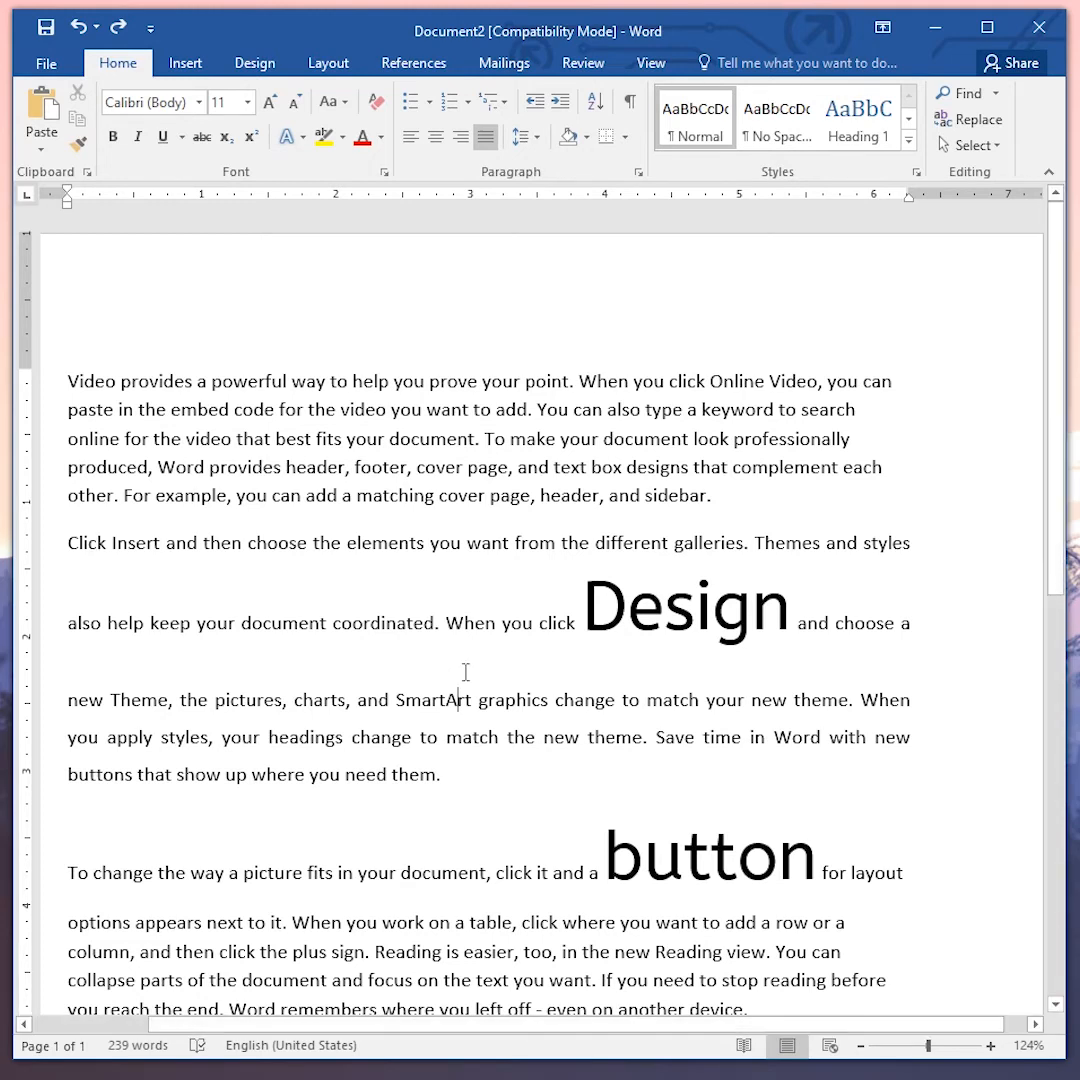
pyautogui.scroll(-3, 466, 675)
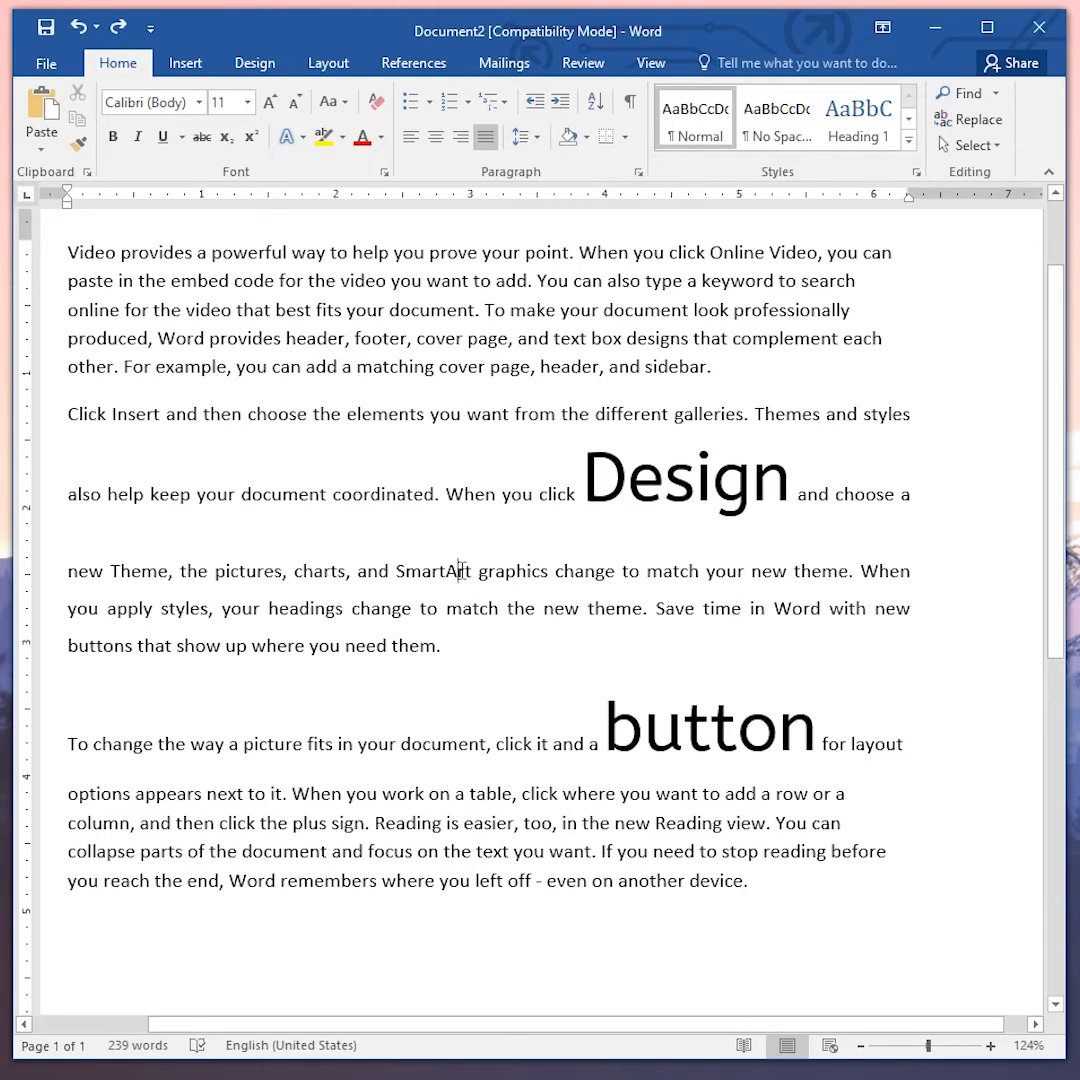
pyautogui.click(397, 572)
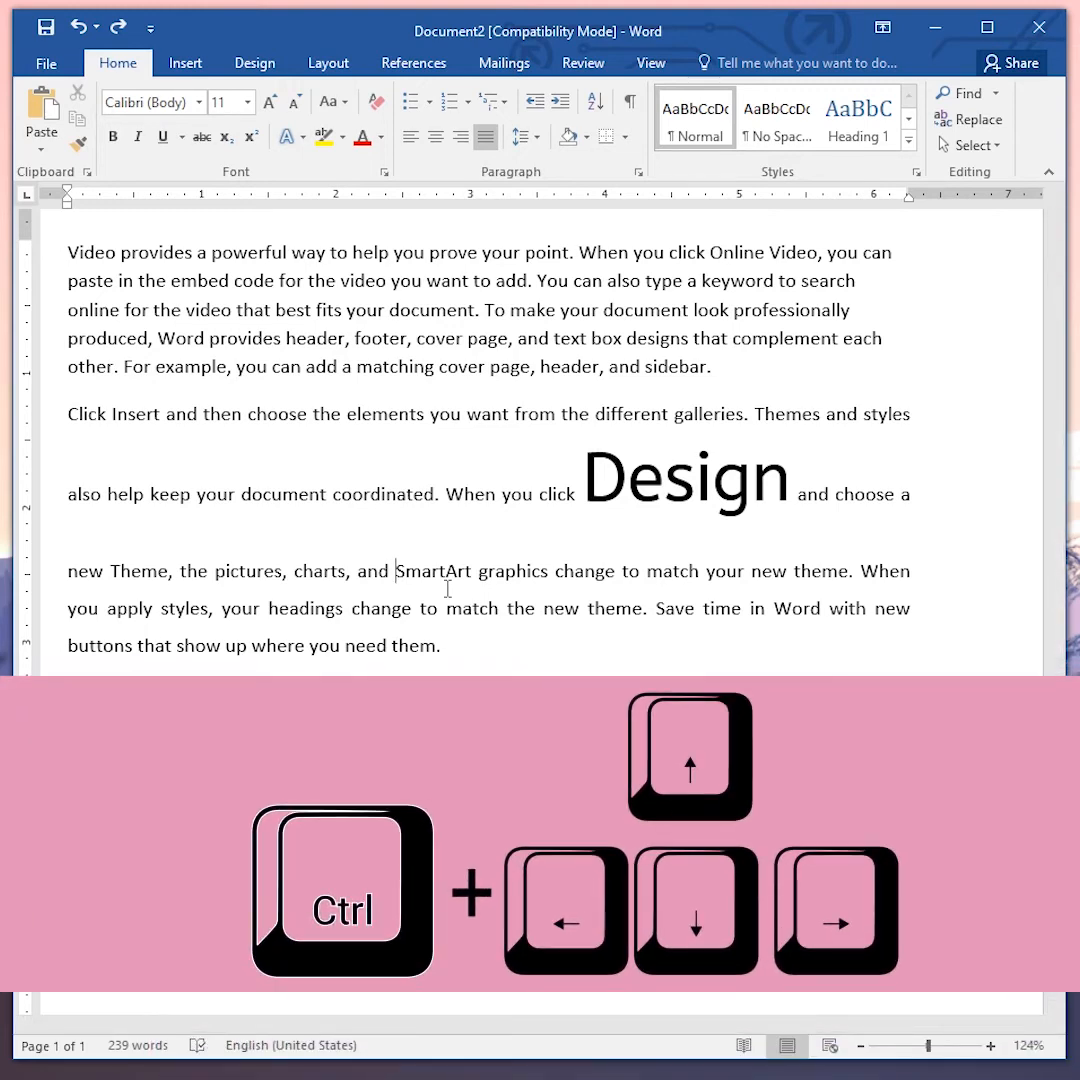
pyautogui.hotkey('ctrl', 'Right')
pyautogui.hotkey('ctrl', 'Up')
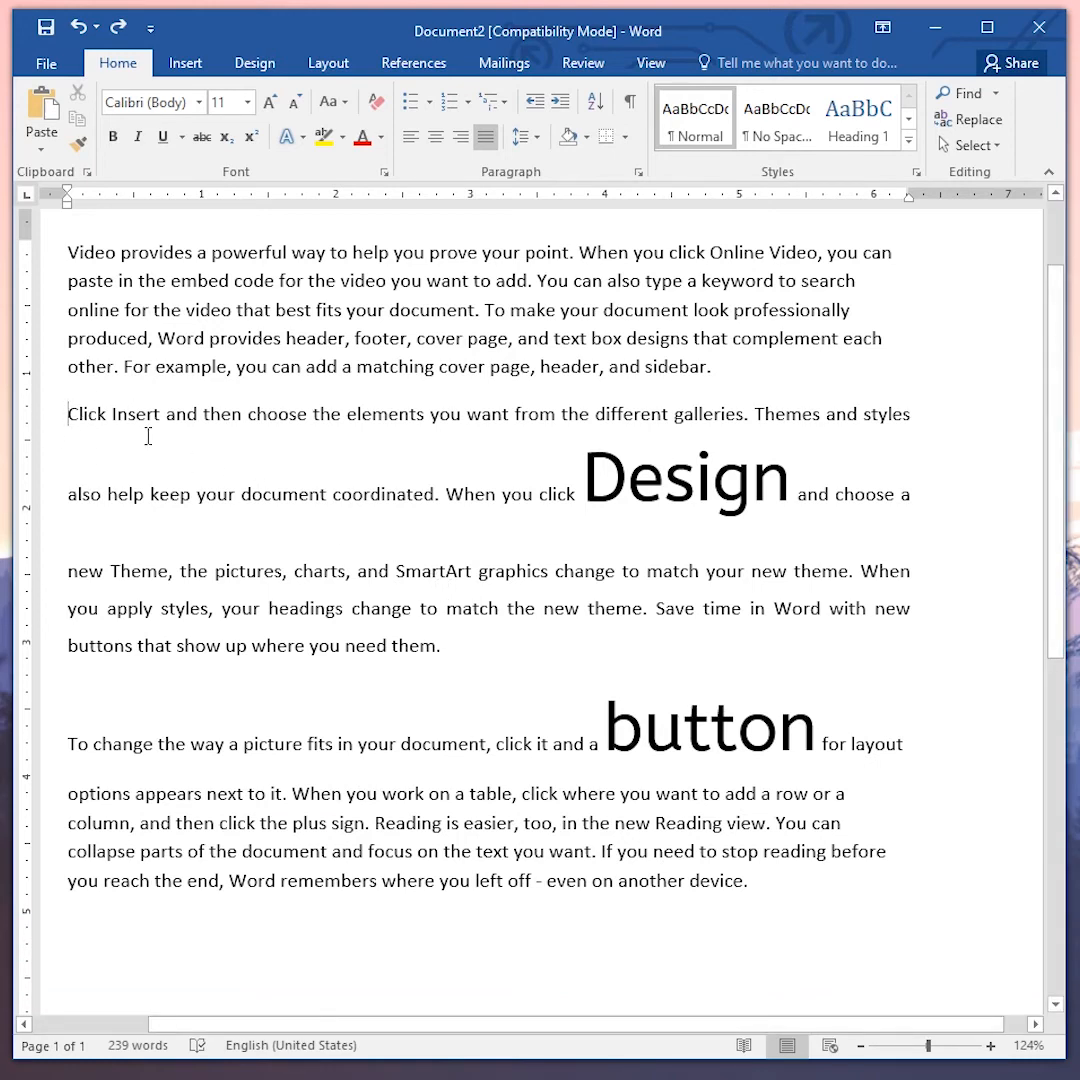
pyautogui.hotkey('ctrl', 'Down')
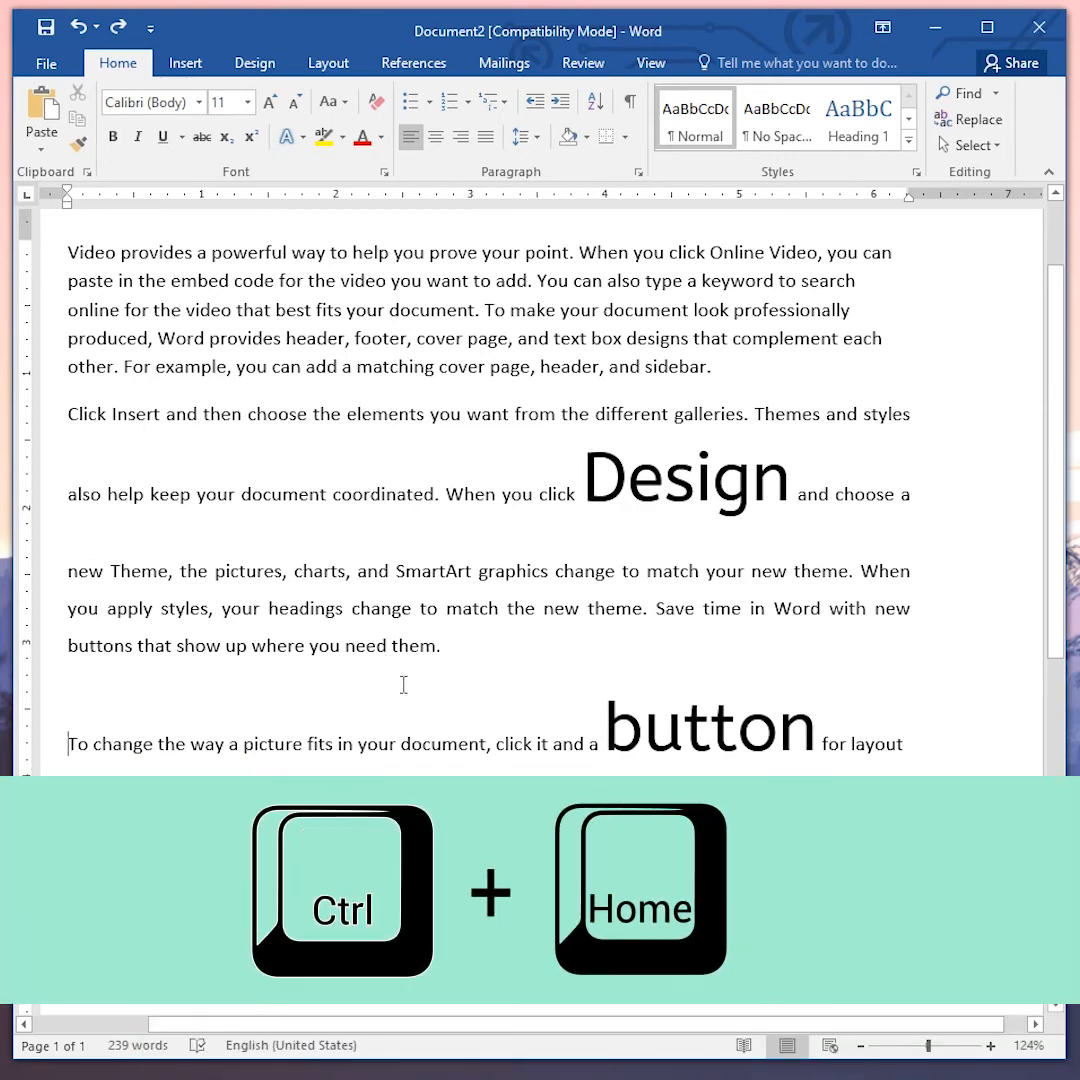
# - Jump the cursor to the start of the document and then to its end
pyautogui.hotkey('ctrl', 'Home')
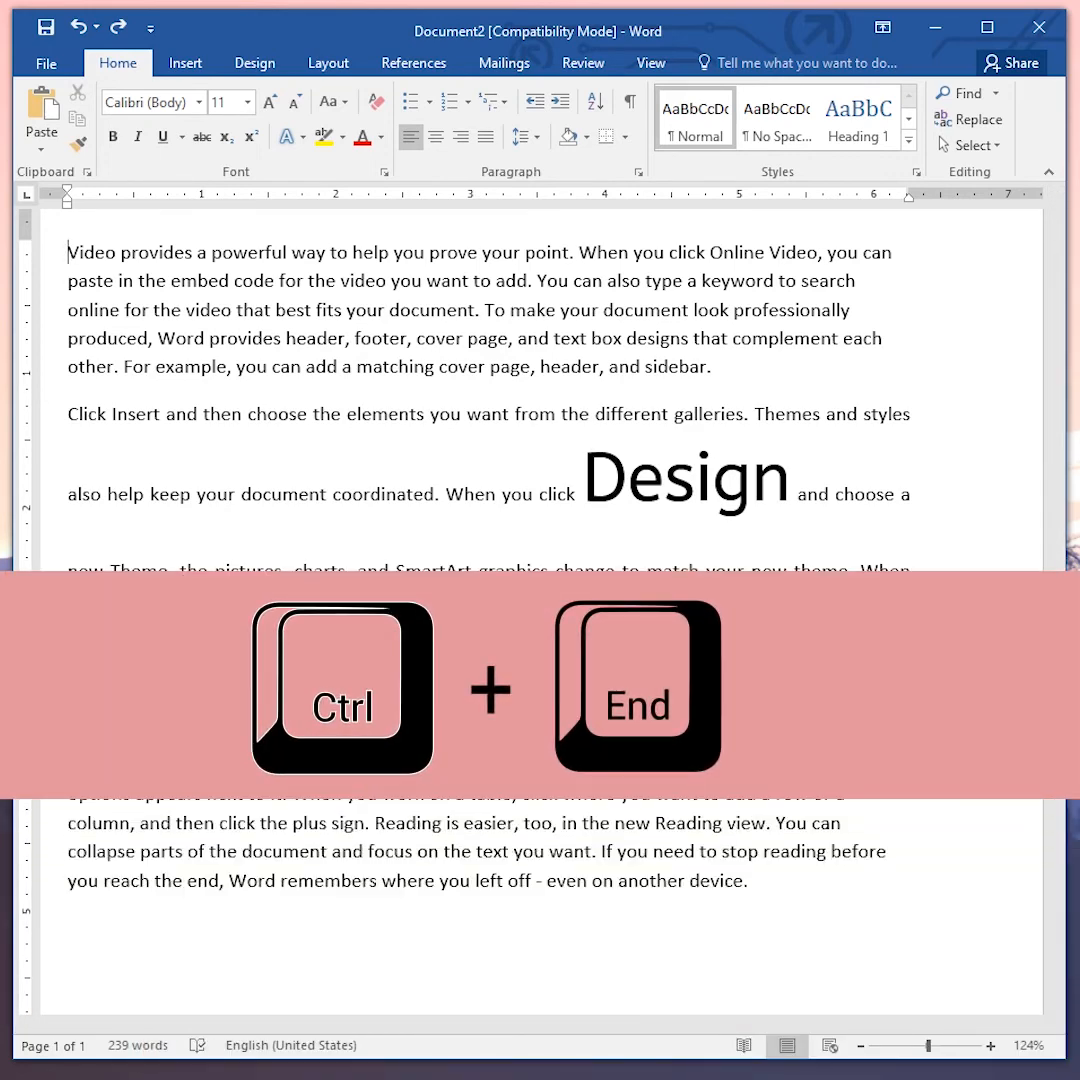
pyautogui.hotkey('ctrl', 'End')
pyautogui.scroll(1, 479, 752)
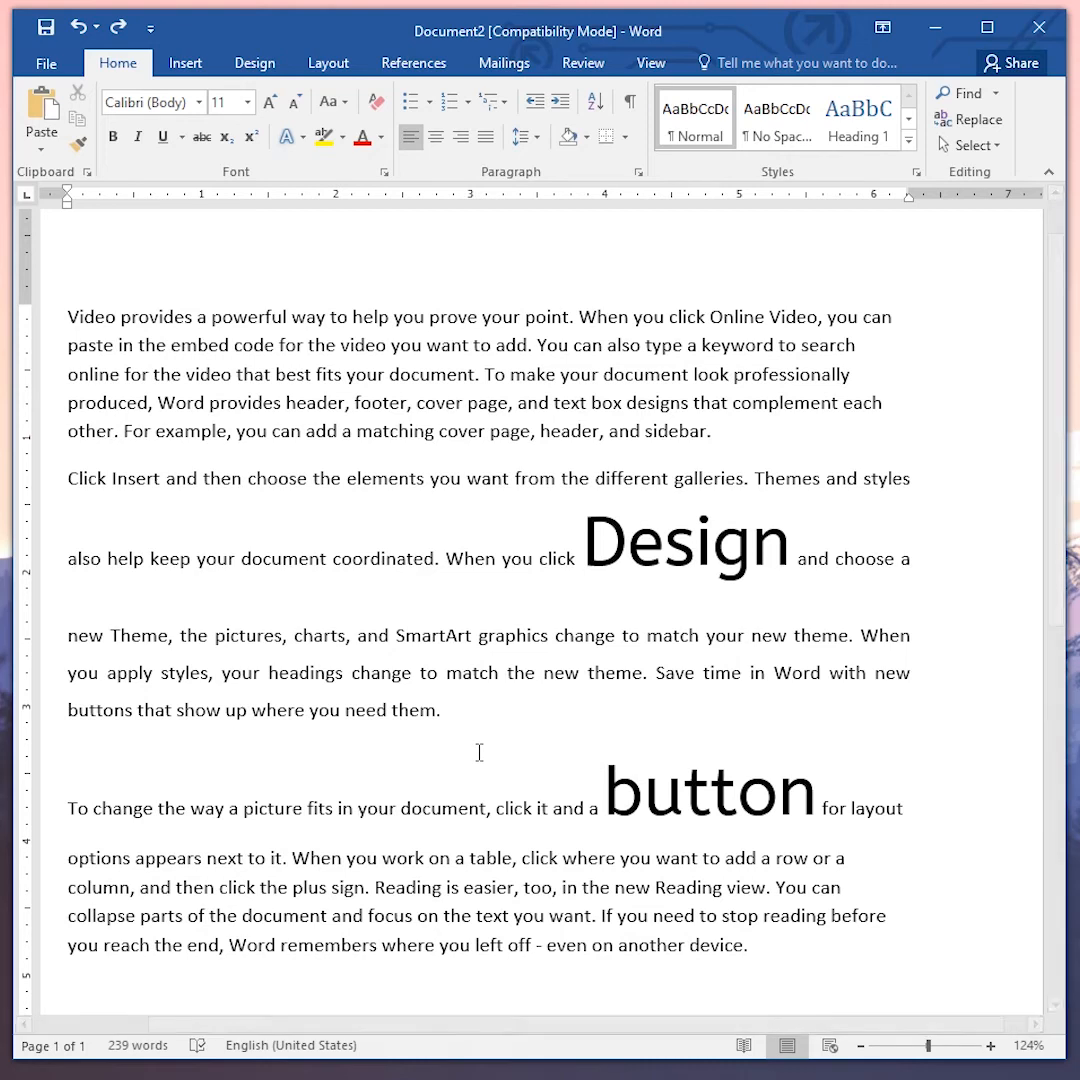
# - Select all the document text and clear its character formatting so "Design" and "button" return to normal size
pyautogui.hotkey('ctrl', 'space')
pyautogui.doubleClick(614, 543)
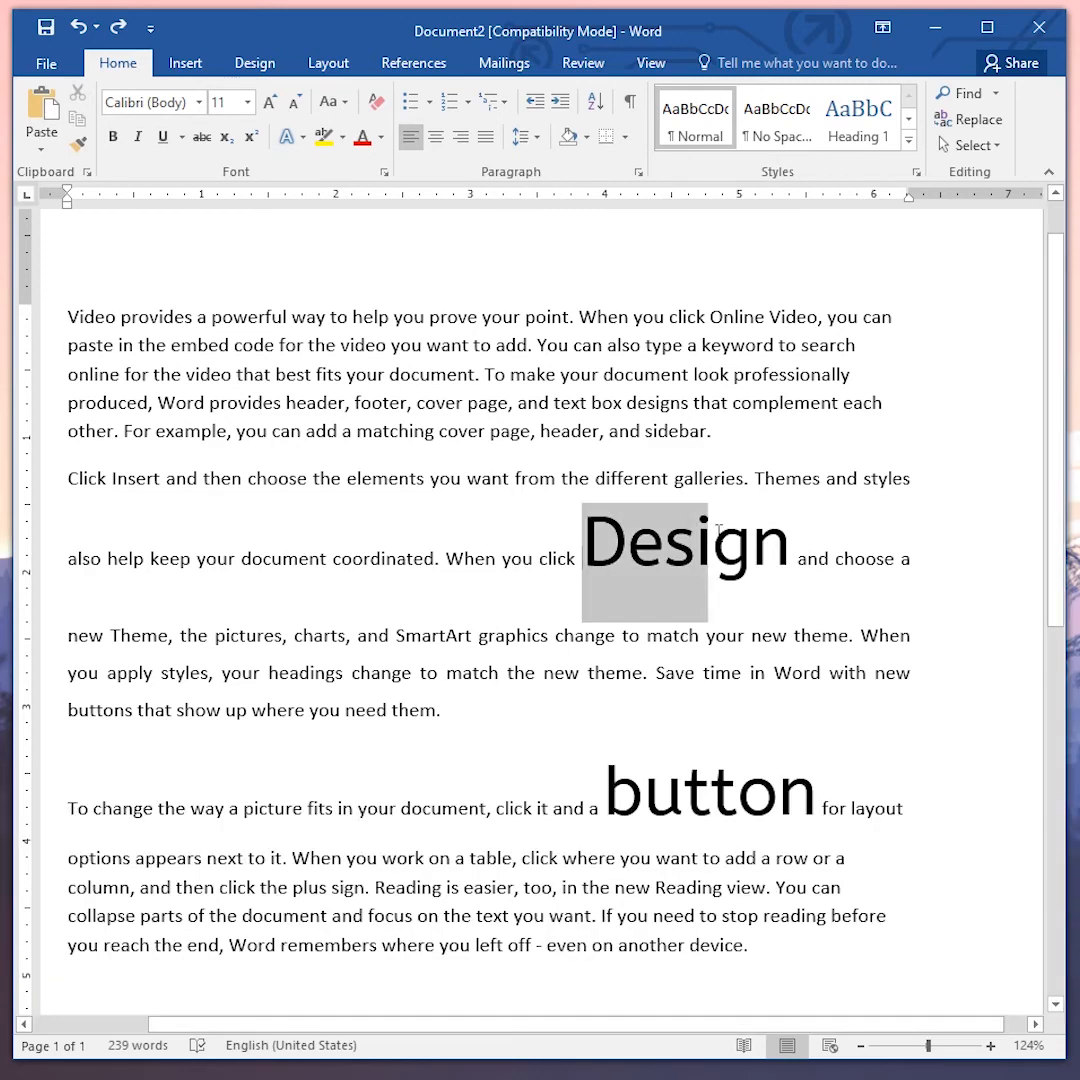
pyautogui.moveTo(617, 790); pyautogui.dragTo(761, 783)
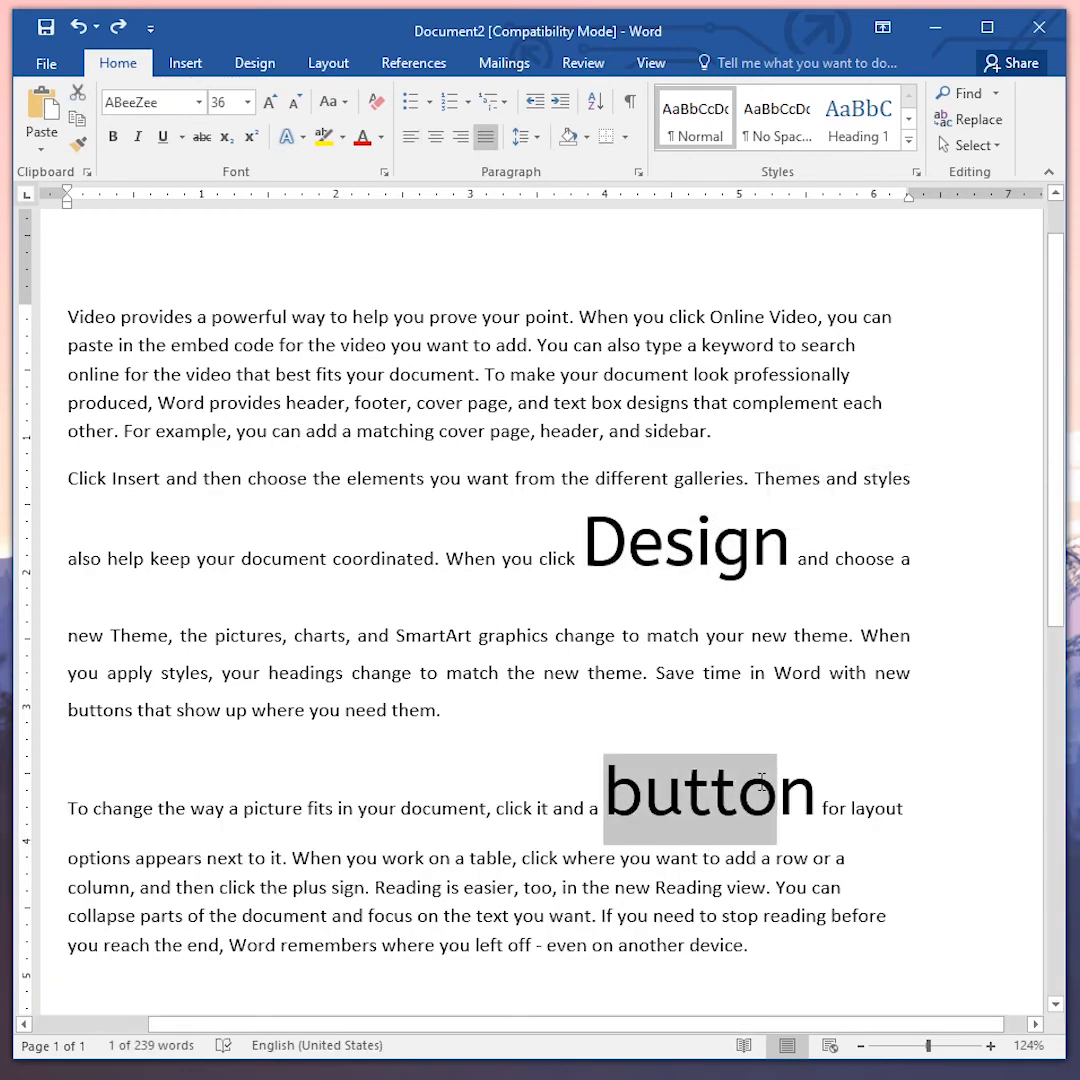
pyautogui.click(719, 820)
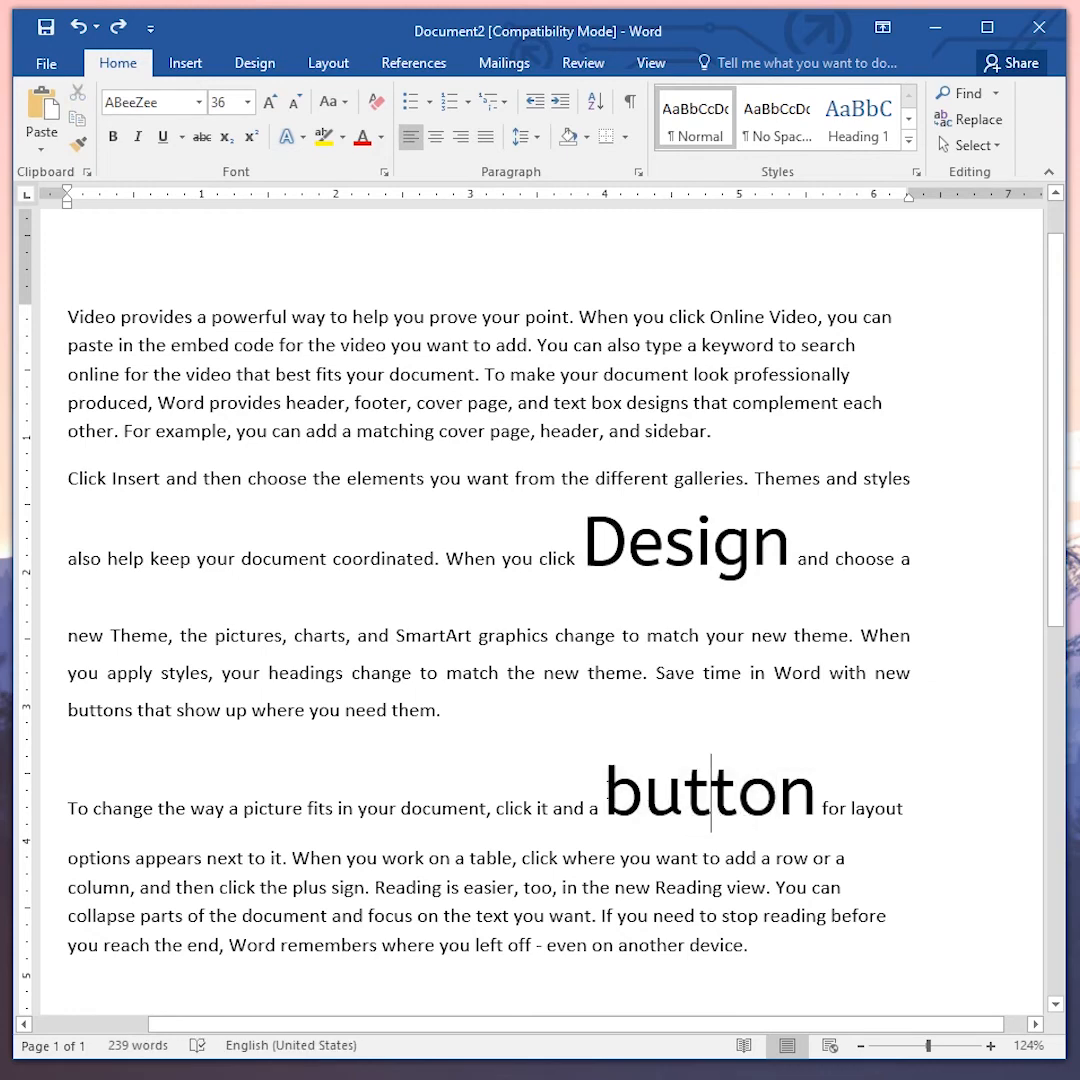
pyautogui.moveTo(62, 316); pyautogui.dragTo(776, 955)
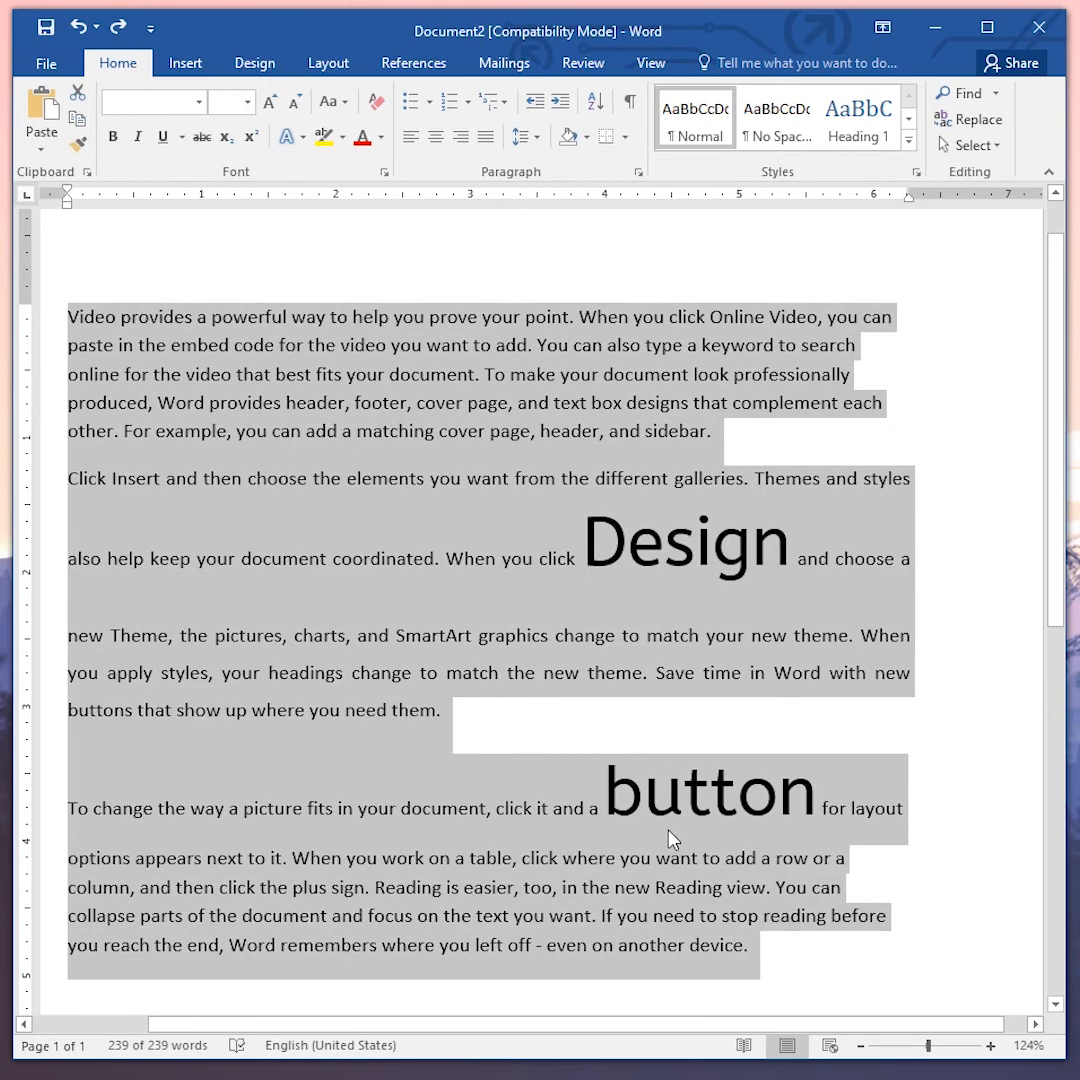
pyautogui.hotkey('ctrl', 'space')
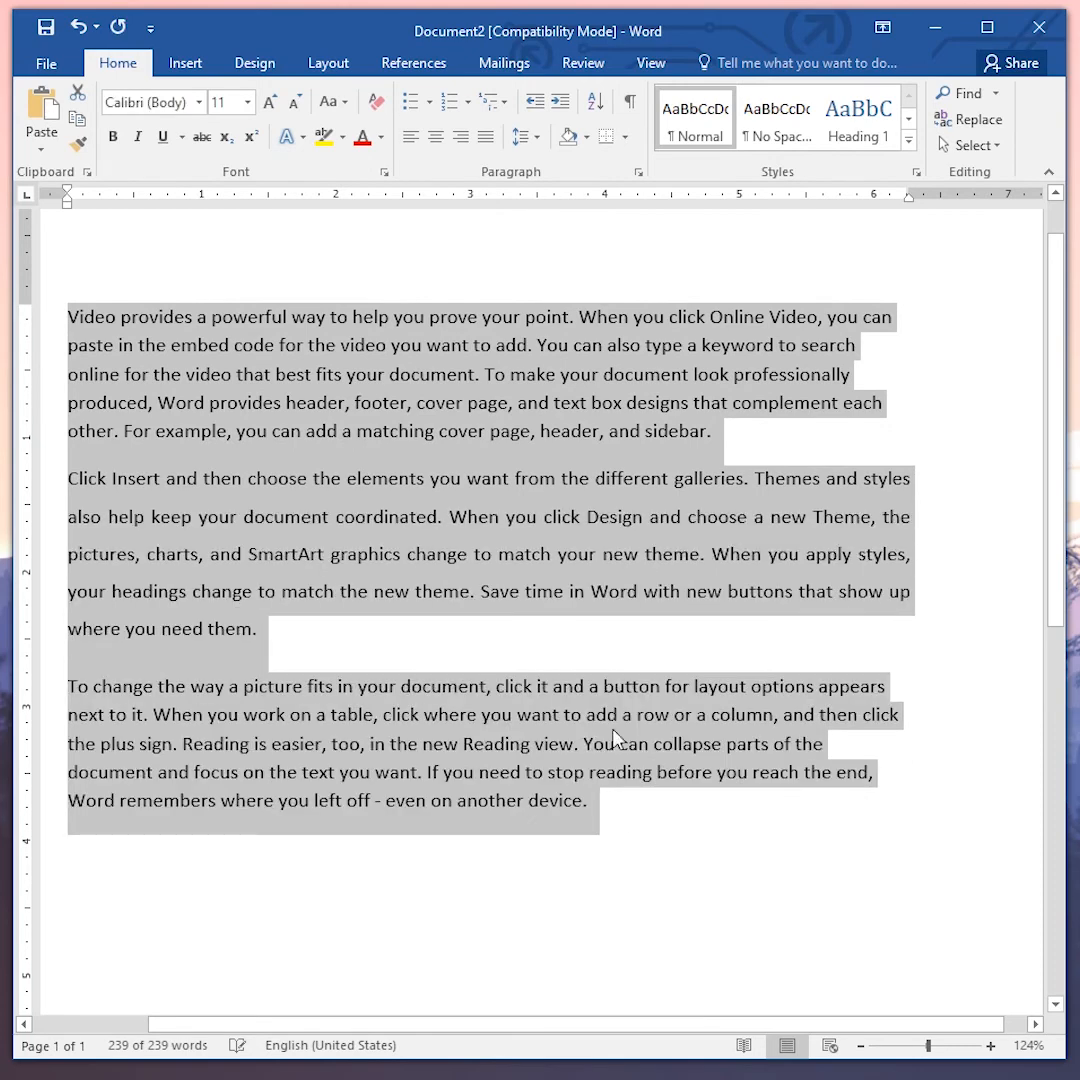
pyautogui.click(604, 531)
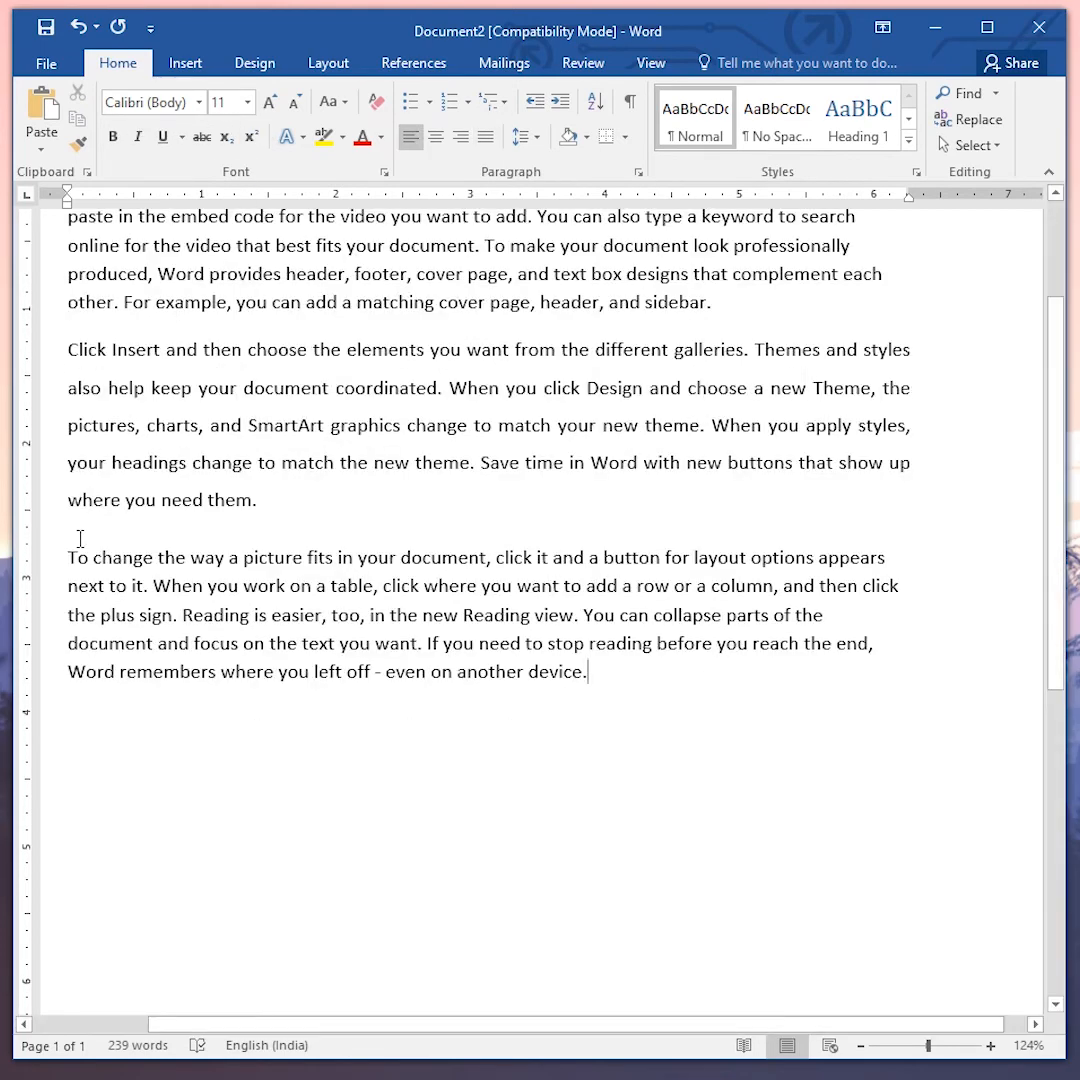
# - Insert a page break after the second paragraph
pyautogui.click(70, 499)
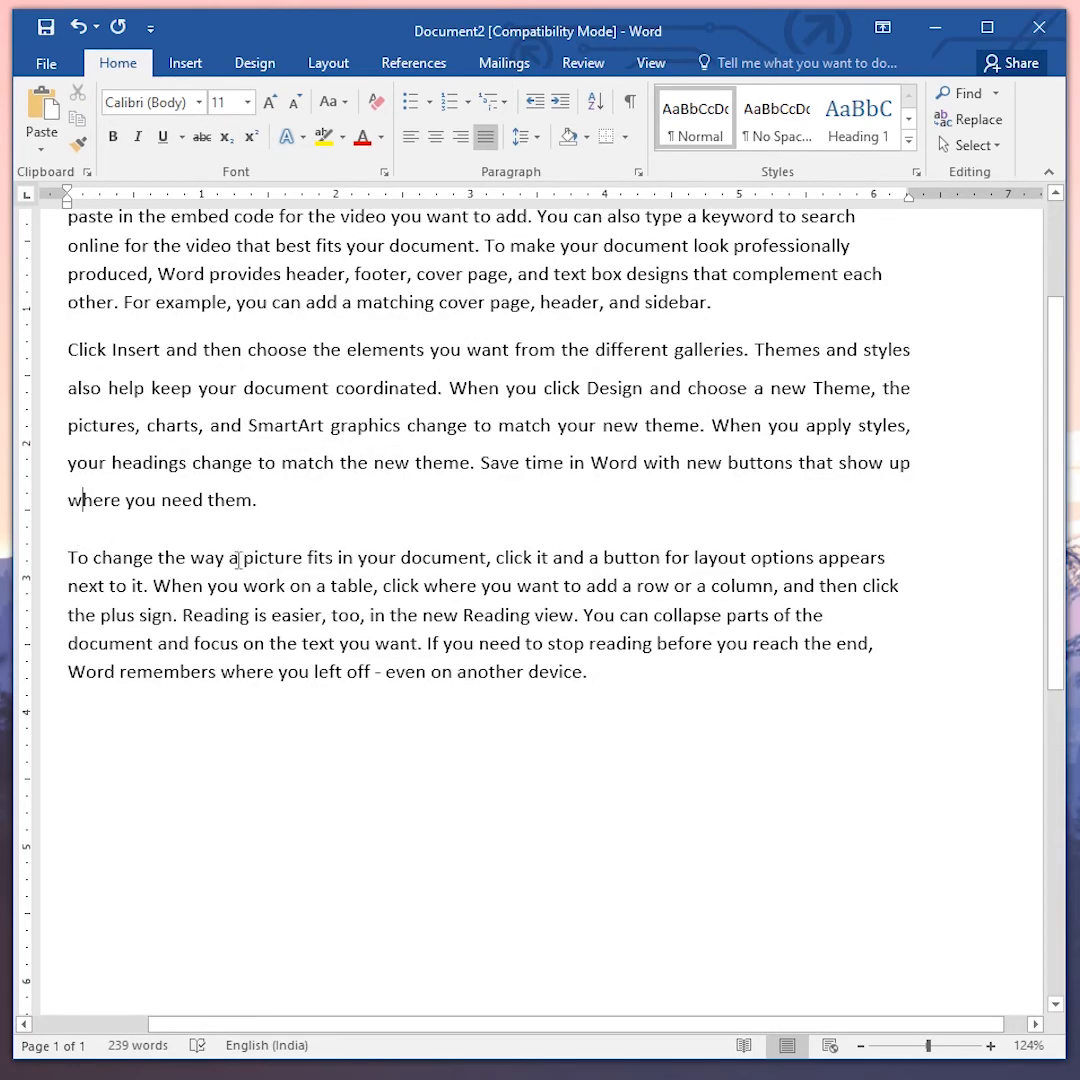
pyautogui.click(328, 504)
pyautogui.scroll(-8, 712, 813)
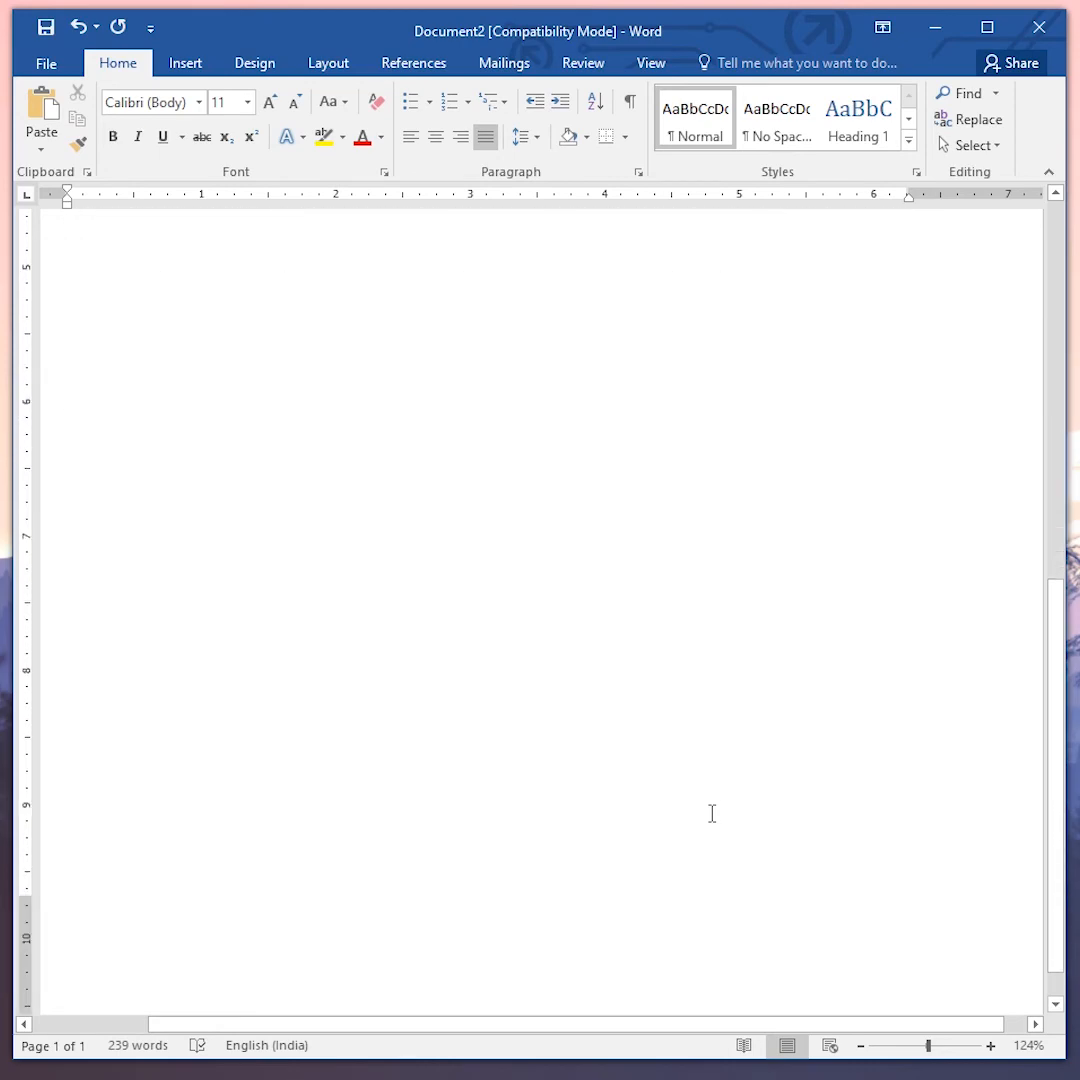
pyautogui.scroll(8, 610, 843)
pyautogui.scroll(5, 605, 843)
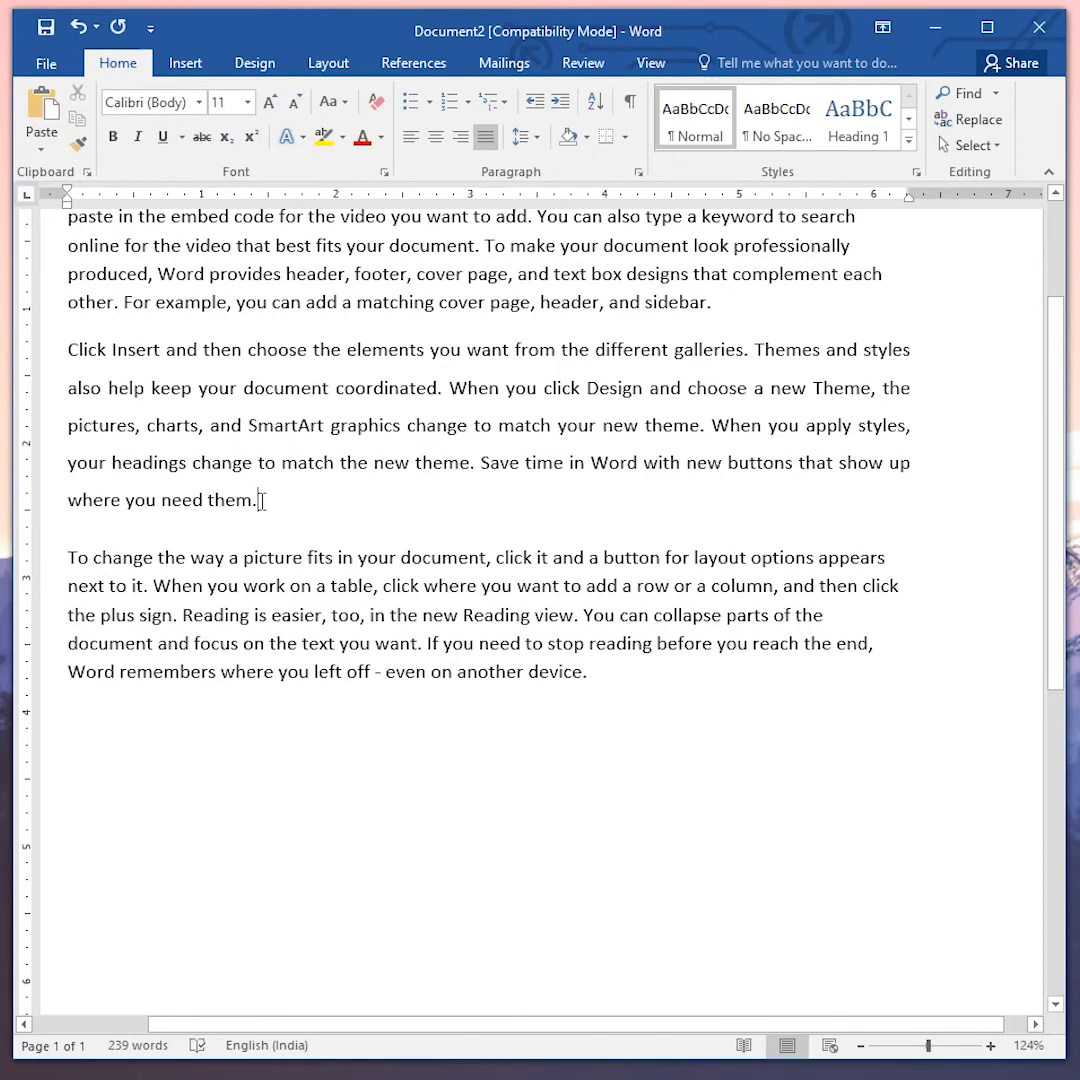
pyautogui.hotkey('ctrl', 'Return')
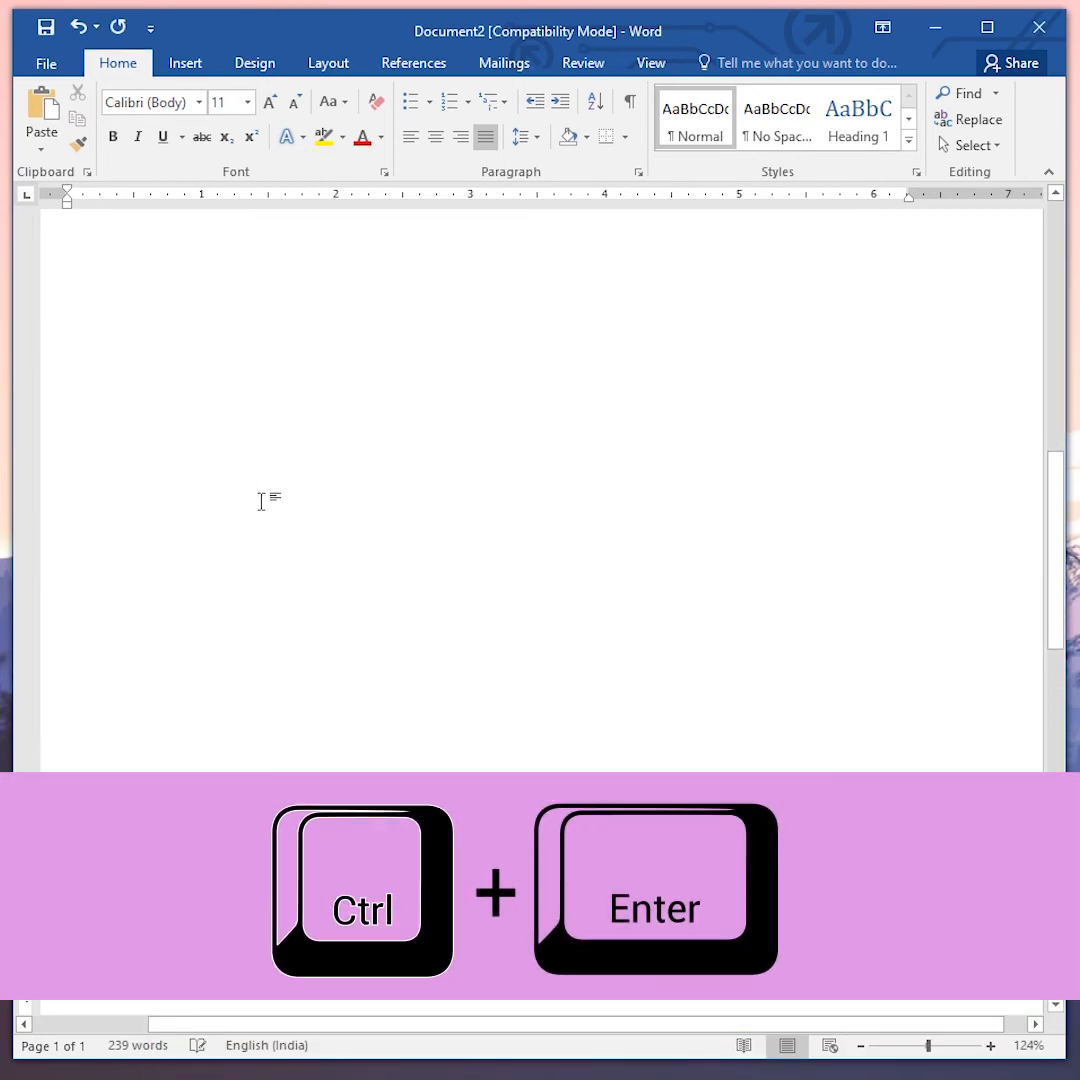
pyautogui.scroll(5, 243, 590)
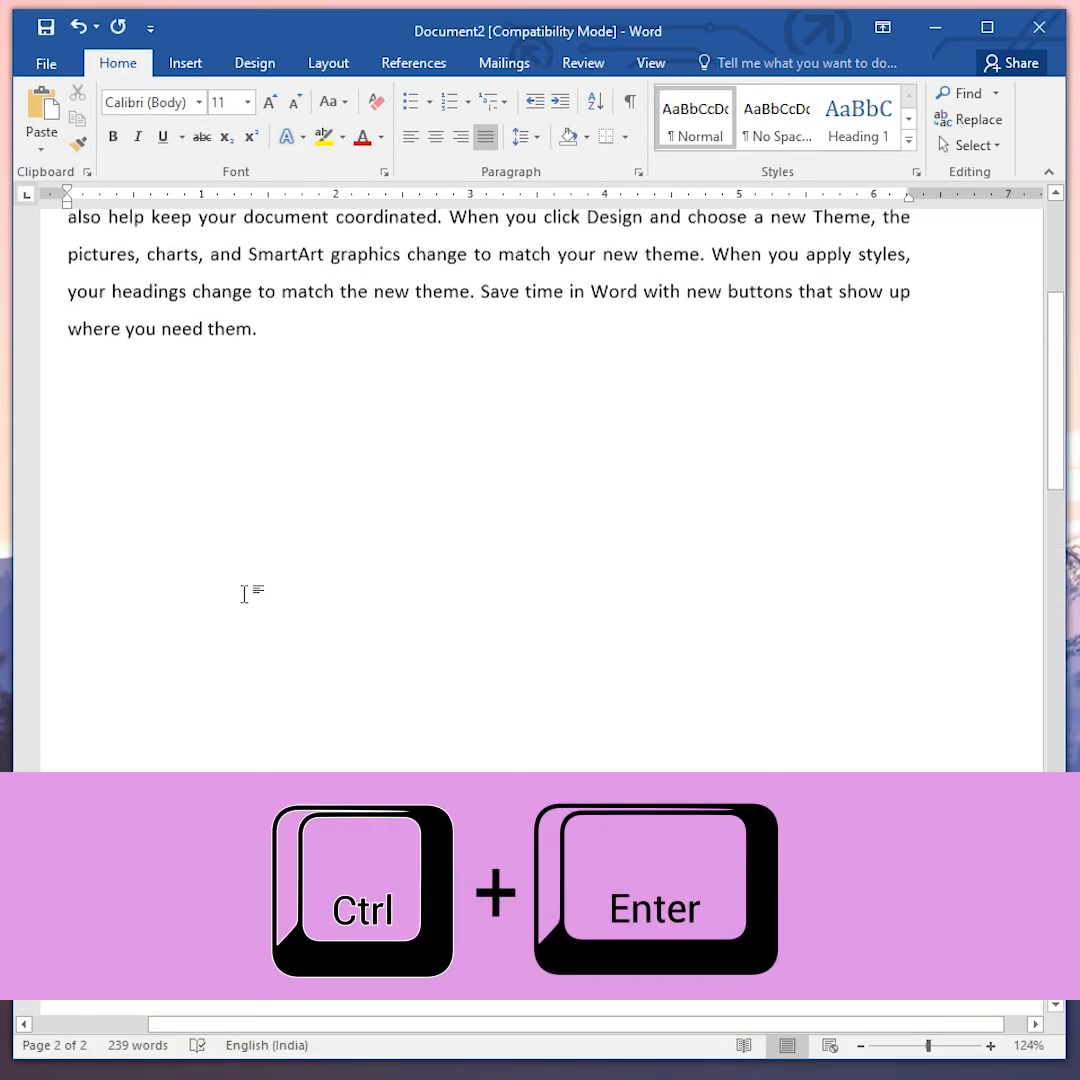
pyautogui.scroll(-8, 304, 685)
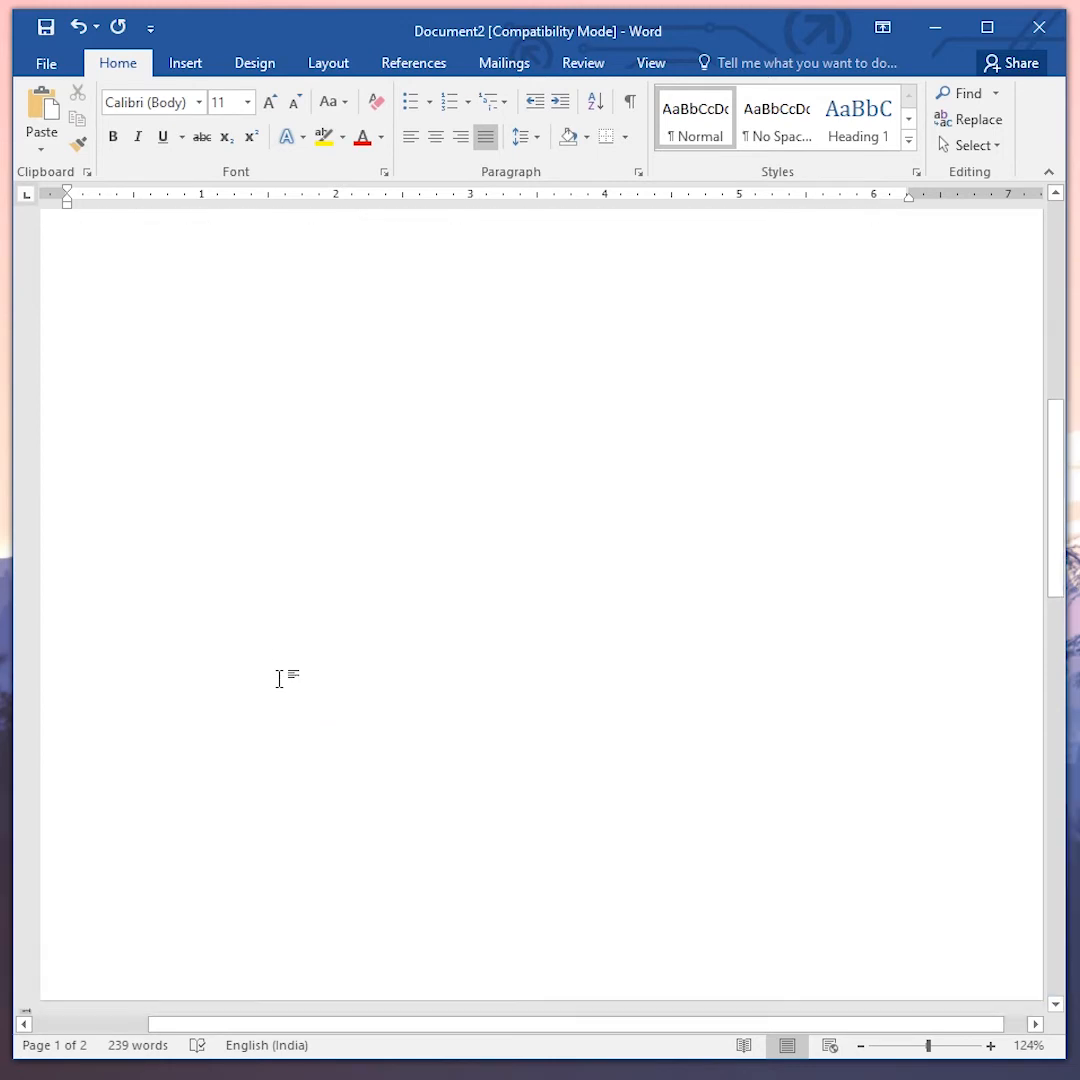
pyautogui.scroll(-3, 154, 821)
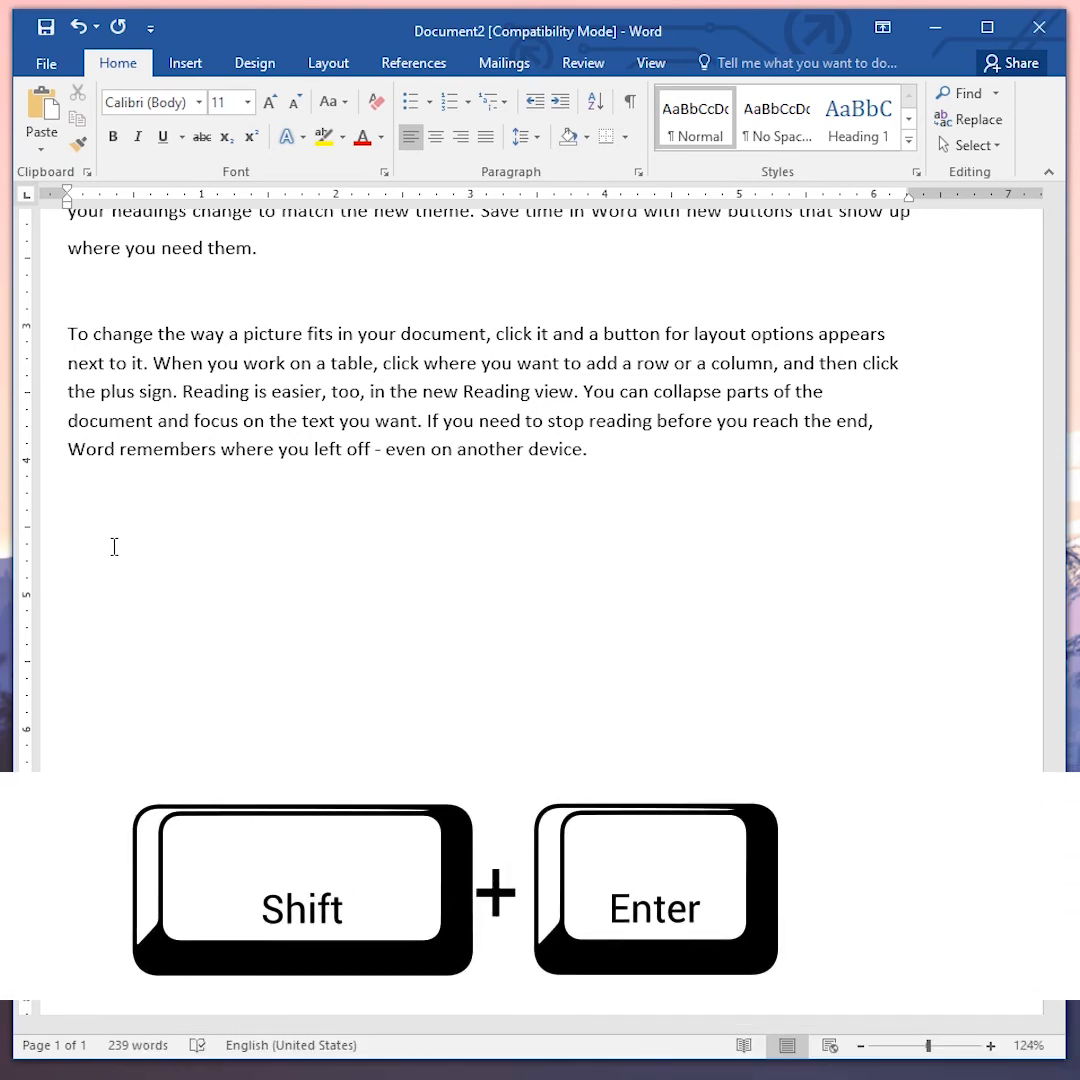
# - Type "How are you" below the last paragraph, then again as a new paragraph
pyautogui.write('How are a')
pyautogui.press('BackSpace')
pyautogui.write('you')
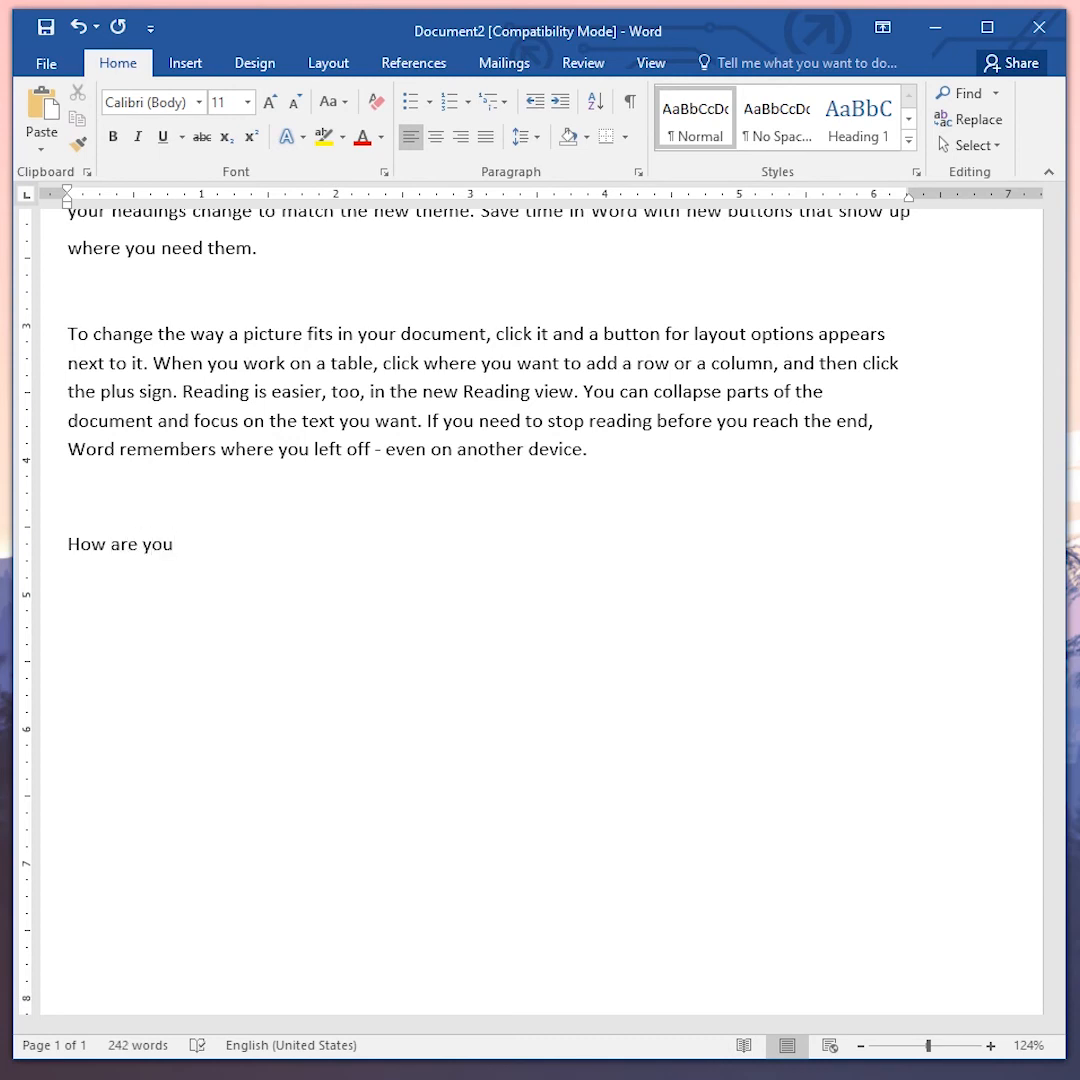
pyautogui.press('Return')
pyautogui.write('How are you')
# - Insert a line break and type "How are you" on the next line
pyautogui.press('Return')
pyautogui.write('How a')
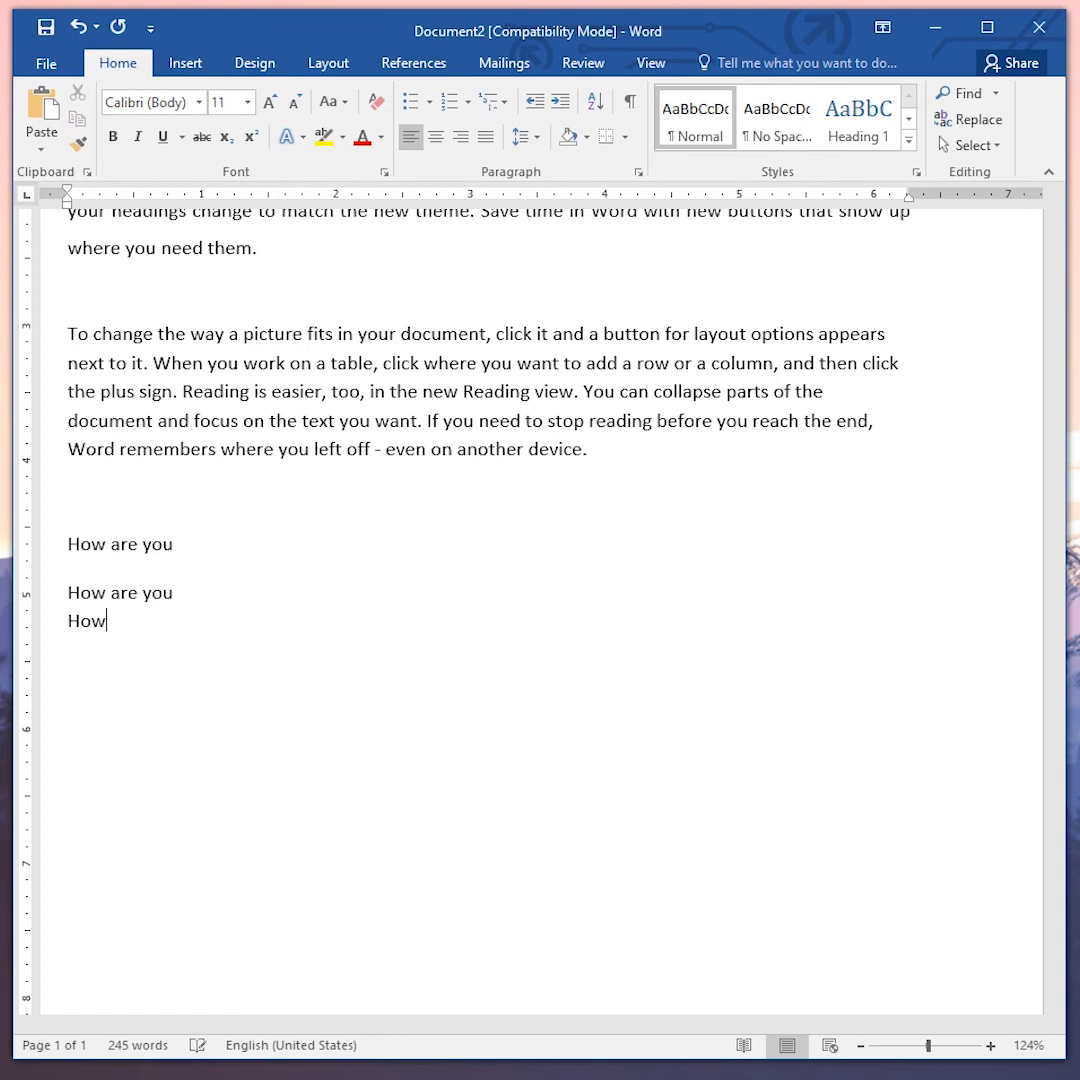
pyautogui.write('re you')
# - Start a new paragraph, undo it and redo it
pyautogui.press('Return')
pyautogui.hotkey('ctrl', 'z')
pyautogui.hotkey('ctrl', 'y')
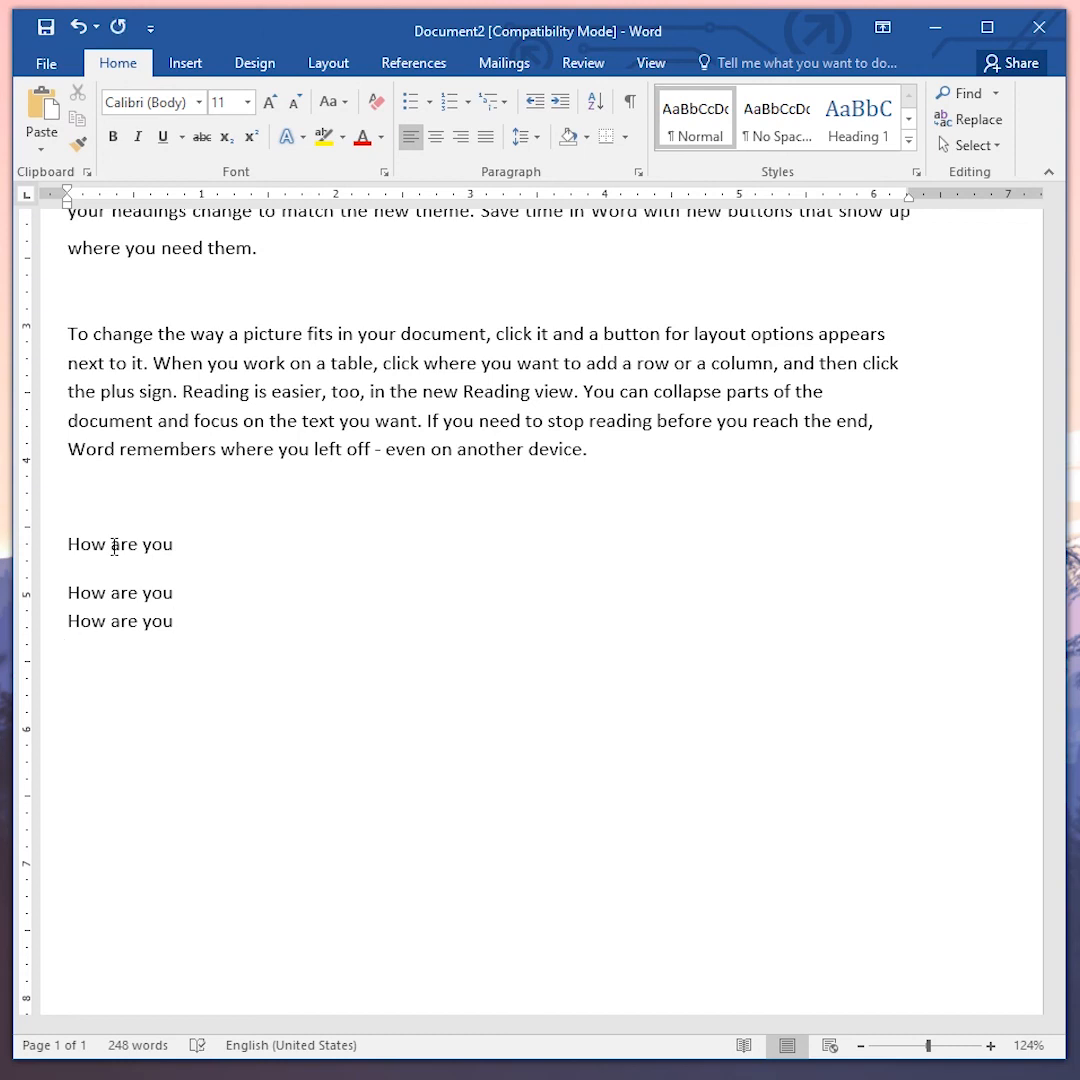